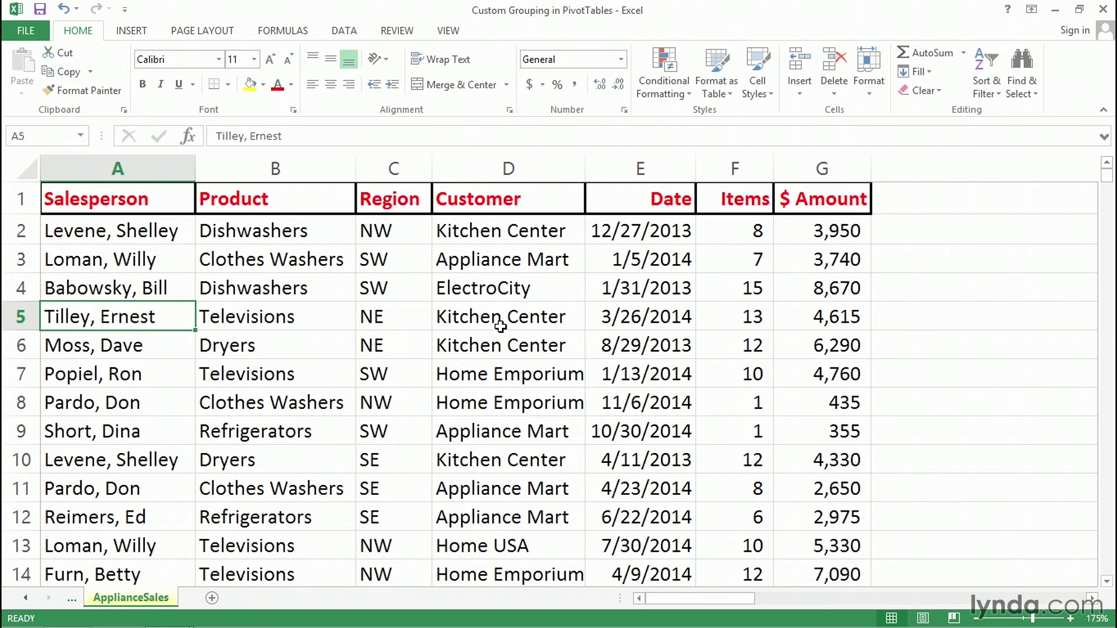
# Insert the recommended 'Sum of $ Amount by Product' PivotTable on a new sheet.
pyautogui.click(131, 32)
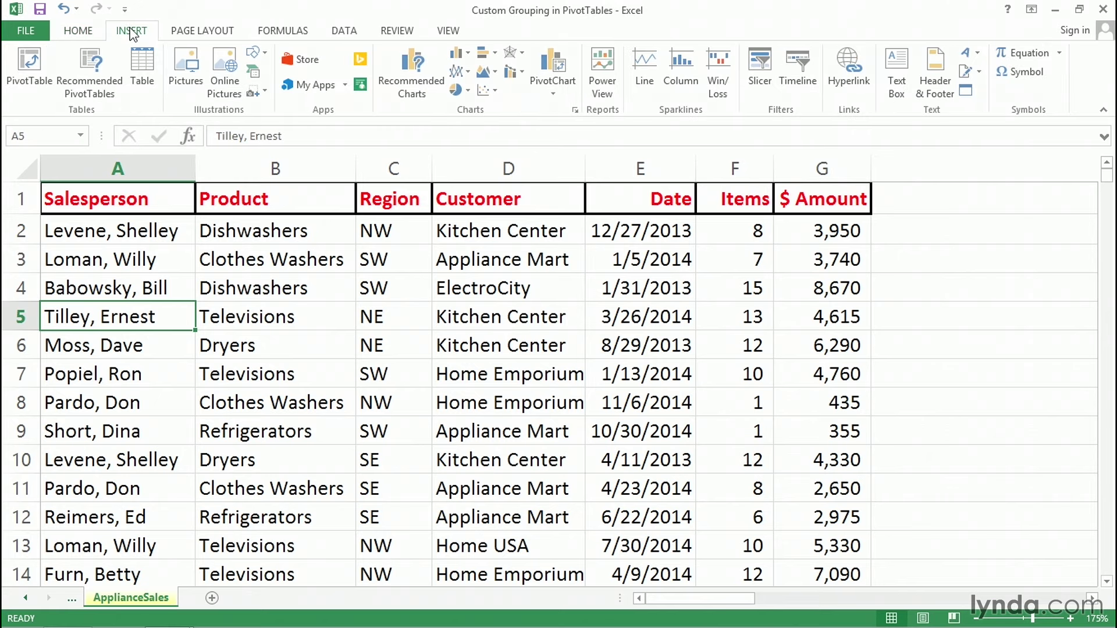
pyautogui.click(92, 60)
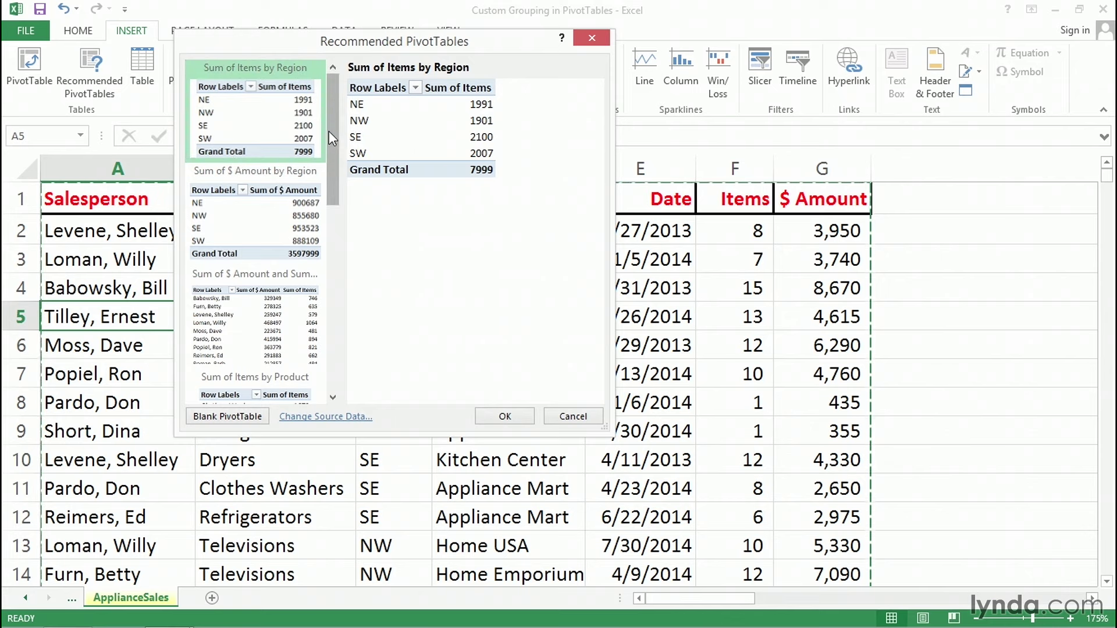
pyautogui.moveTo(330, 131); pyautogui.dragTo(331, 326)
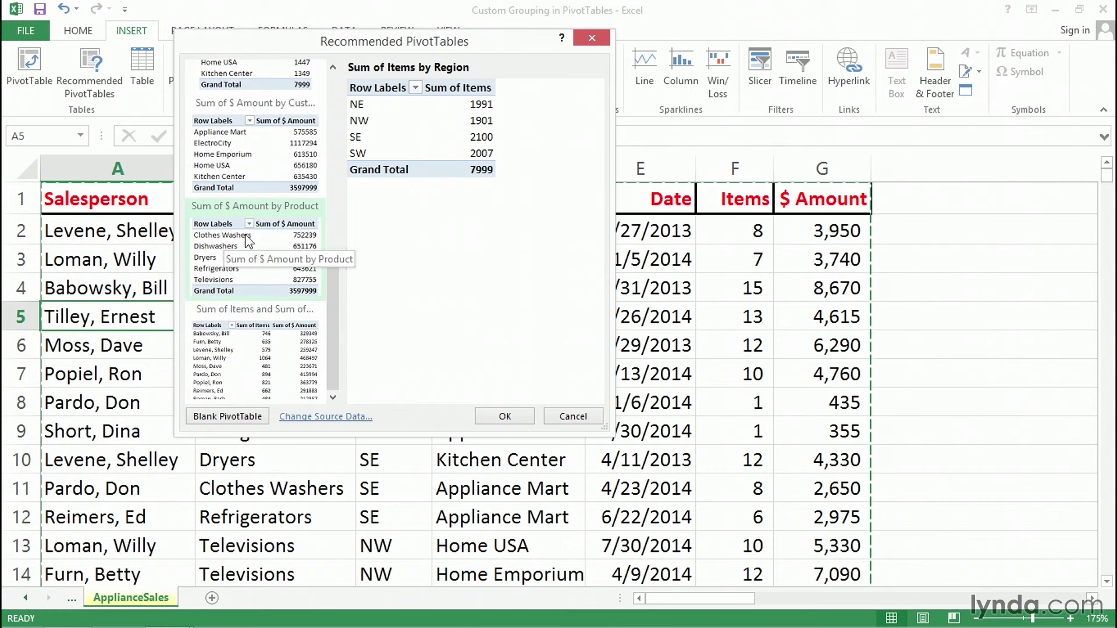
pyautogui.doubleClick(214, 251)
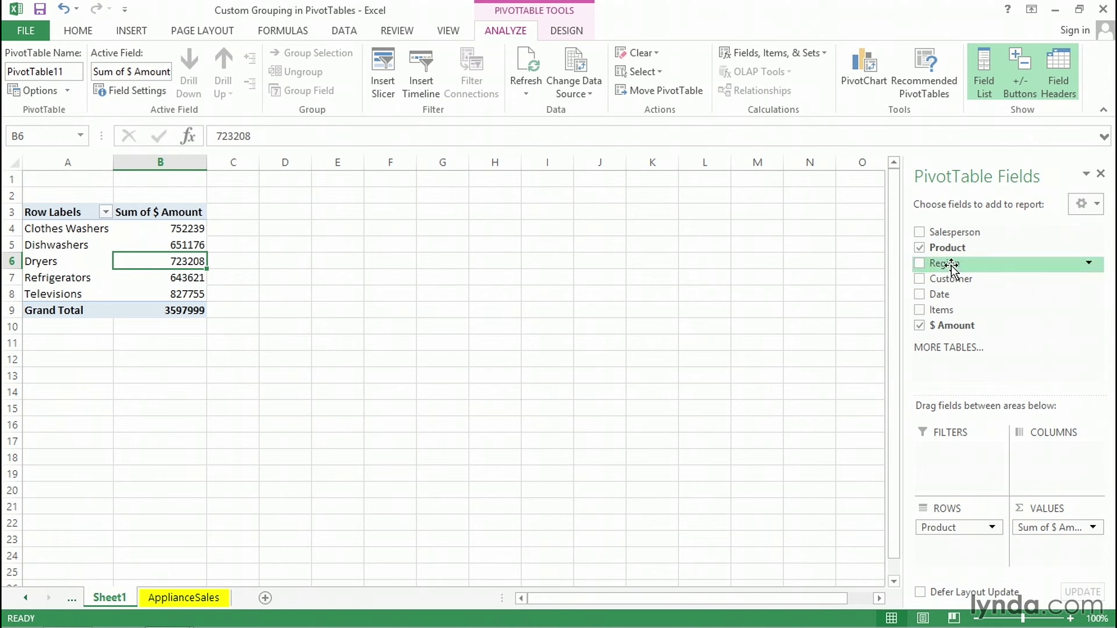
# Add Region to Columns and replace $ Amount with Items in the PivotTable values.
pyautogui.moveTo(952, 266); pyautogui.dragTo(1033, 457)
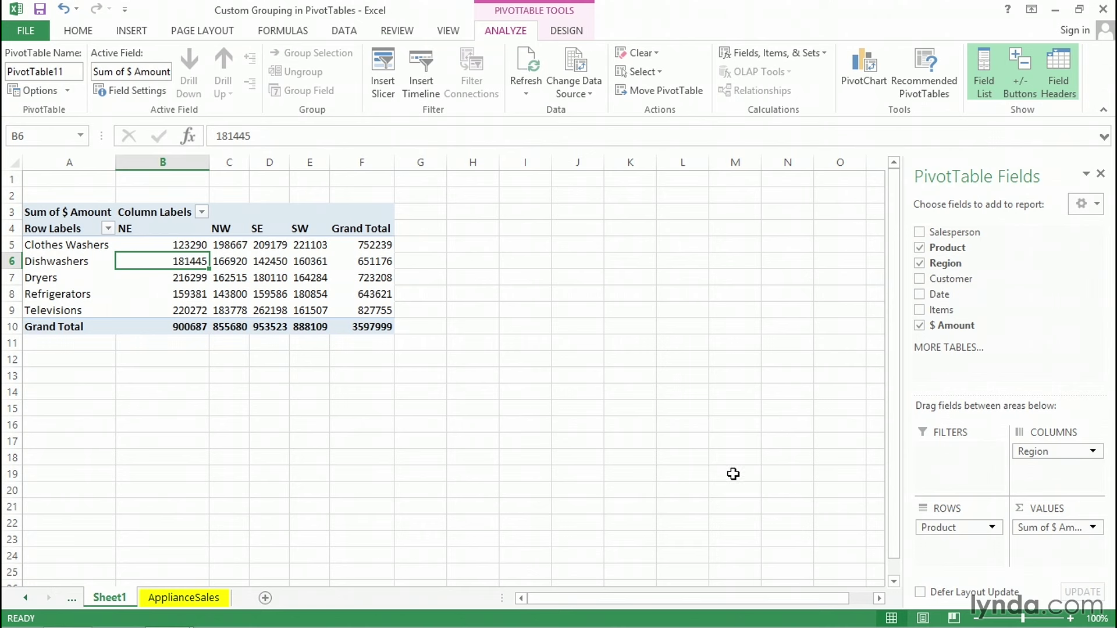
pyautogui.click(919, 326)
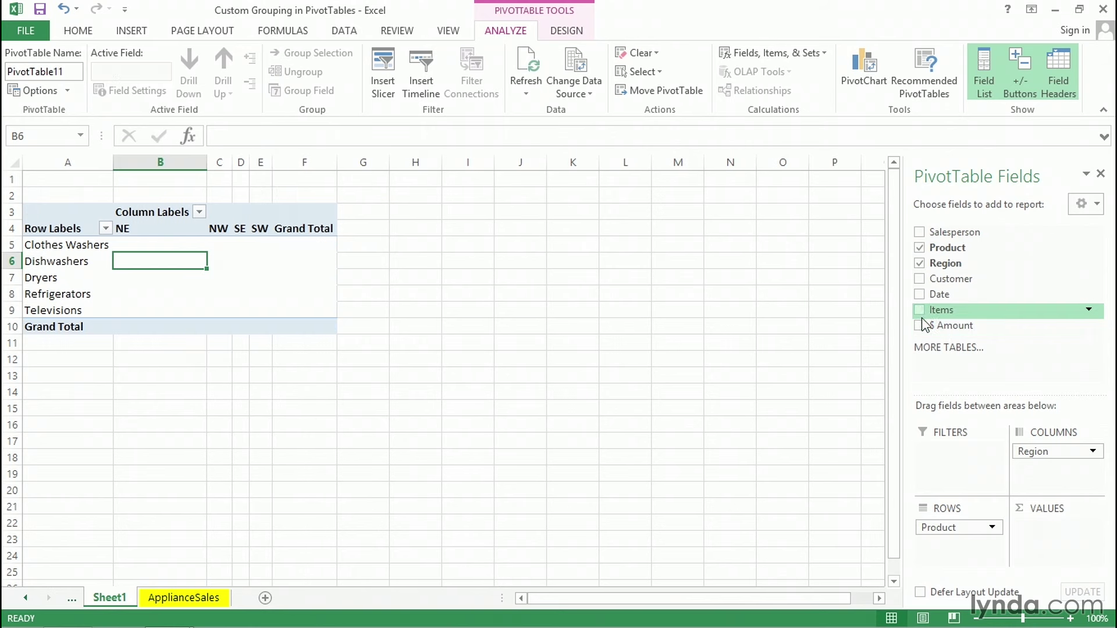
pyautogui.click(919, 310)
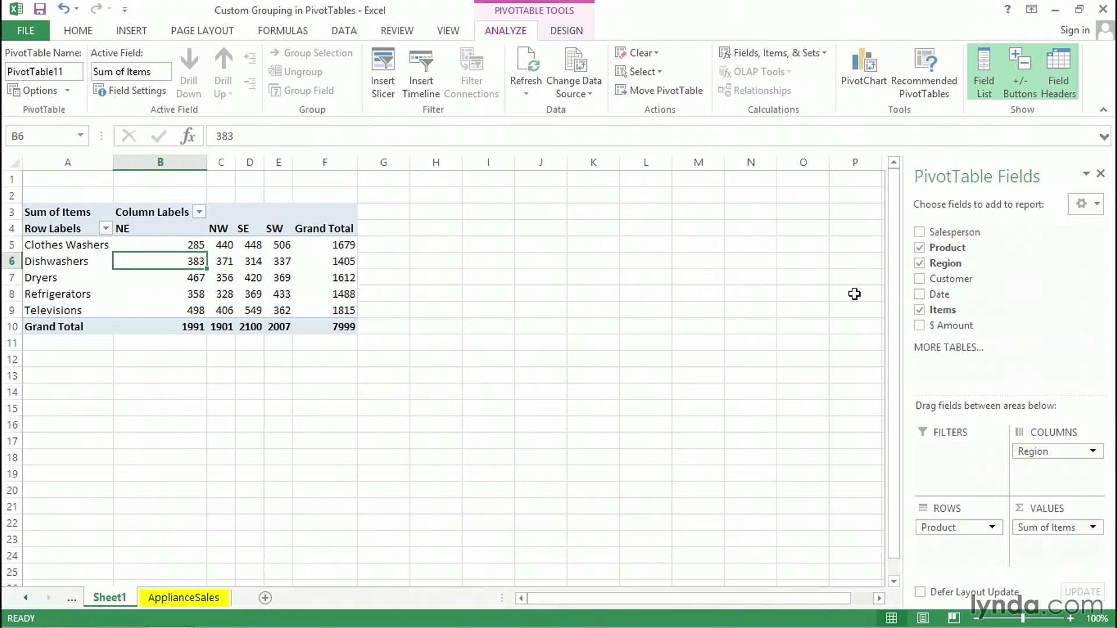
pyautogui.click(72, 244)
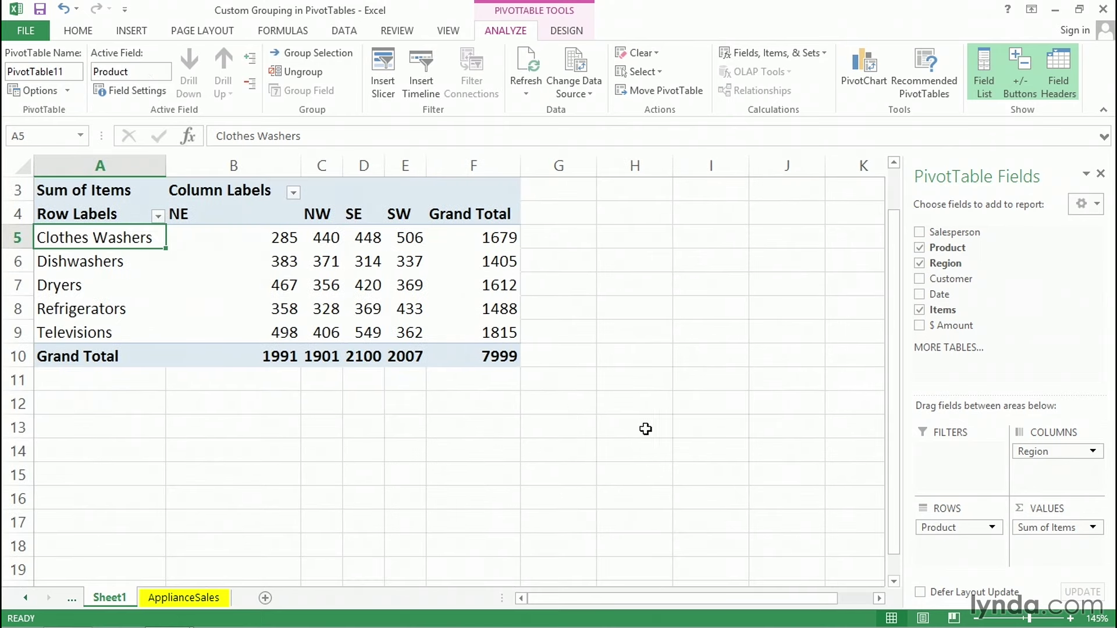
pyautogui.keyDown('ctrl'); pyautogui.scroll(3, 643, 429); pyautogui.keyUp('ctrl')
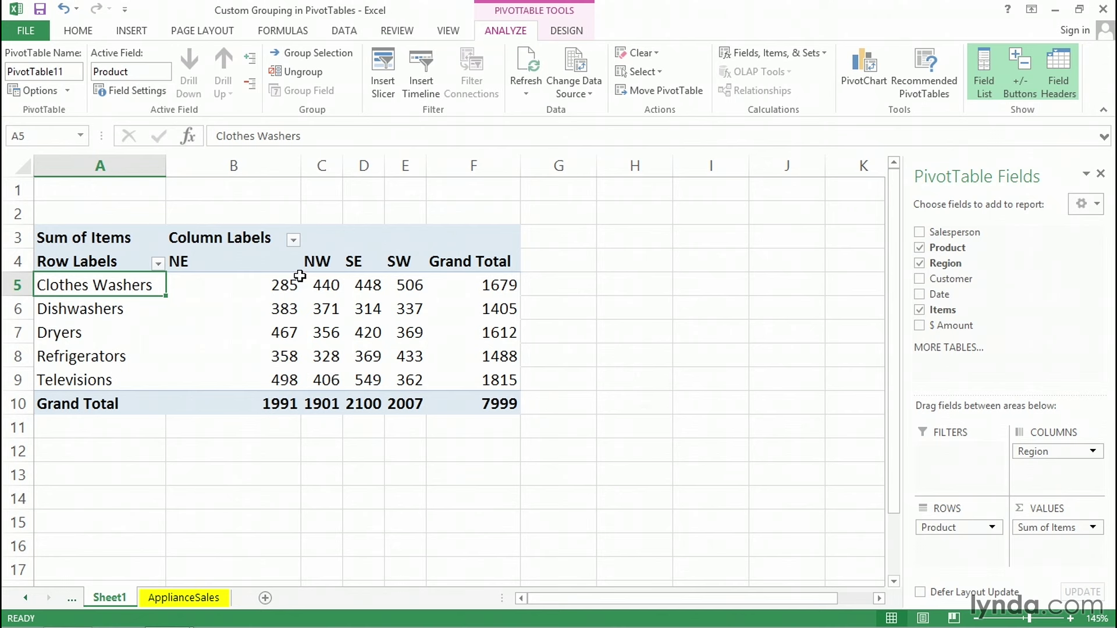
# Move the SE region column between NE and NW, then select the NE and SE headings.
pyautogui.click(252, 264)
pyautogui.moveTo(267, 265); pyautogui.dragTo(317, 263)
pyautogui.click(390, 265)
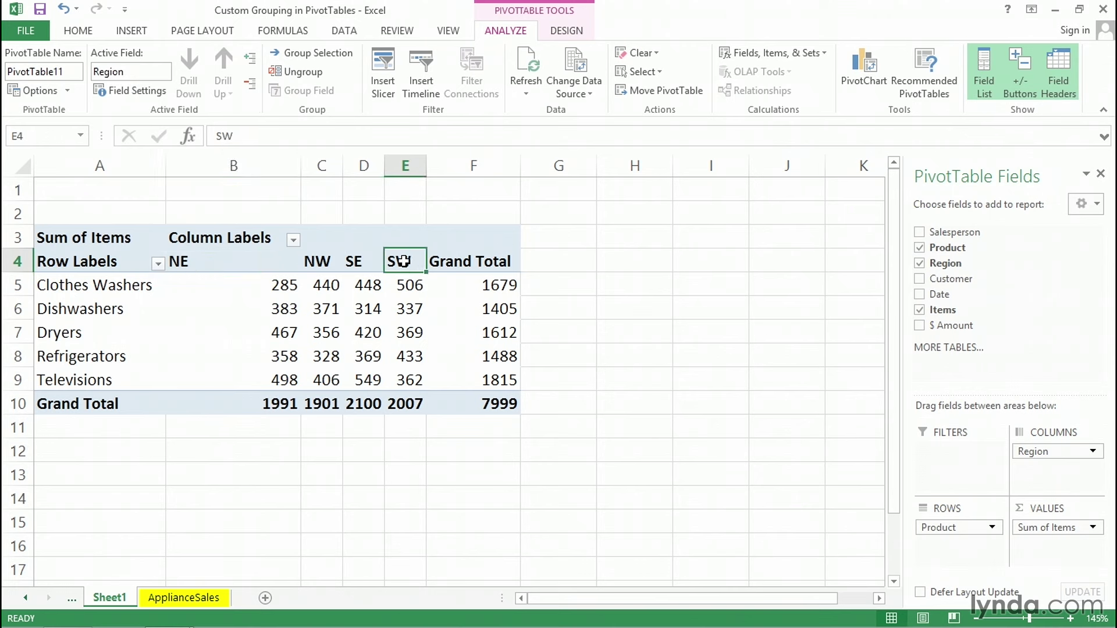
pyautogui.click(354, 261)
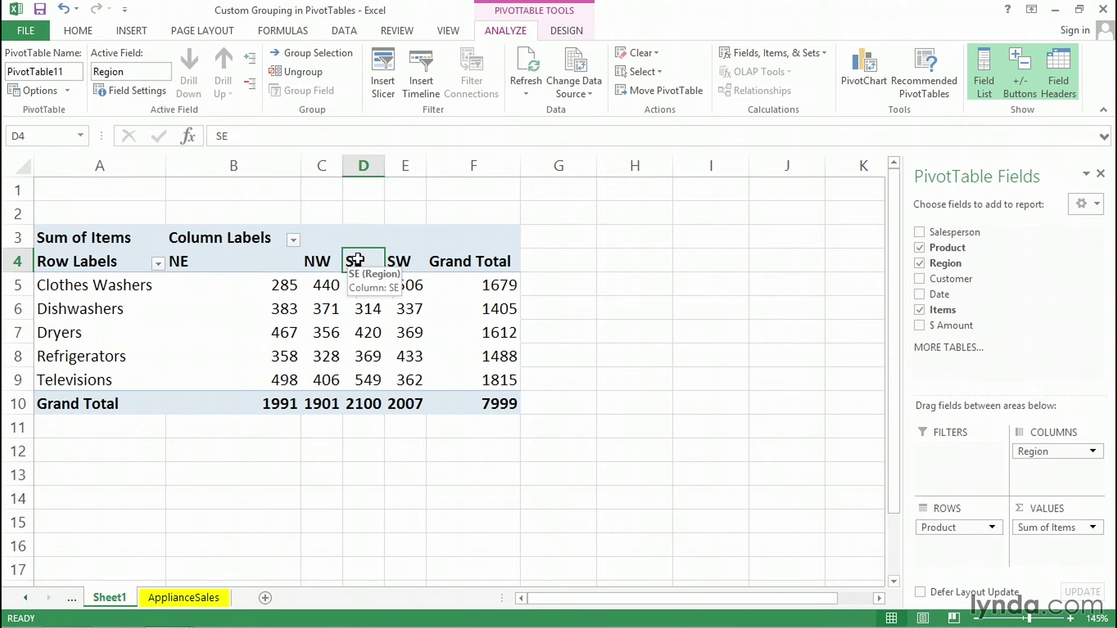
pyautogui.moveTo(355, 262); pyautogui.dragTo(363, 404)
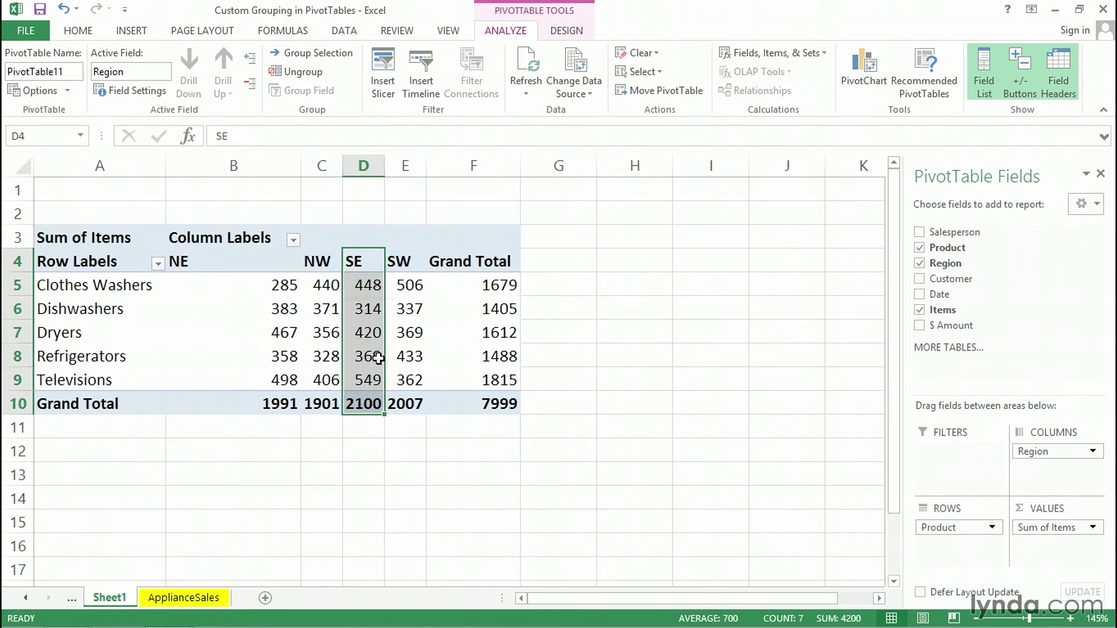
pyautogui.click(361, 262)
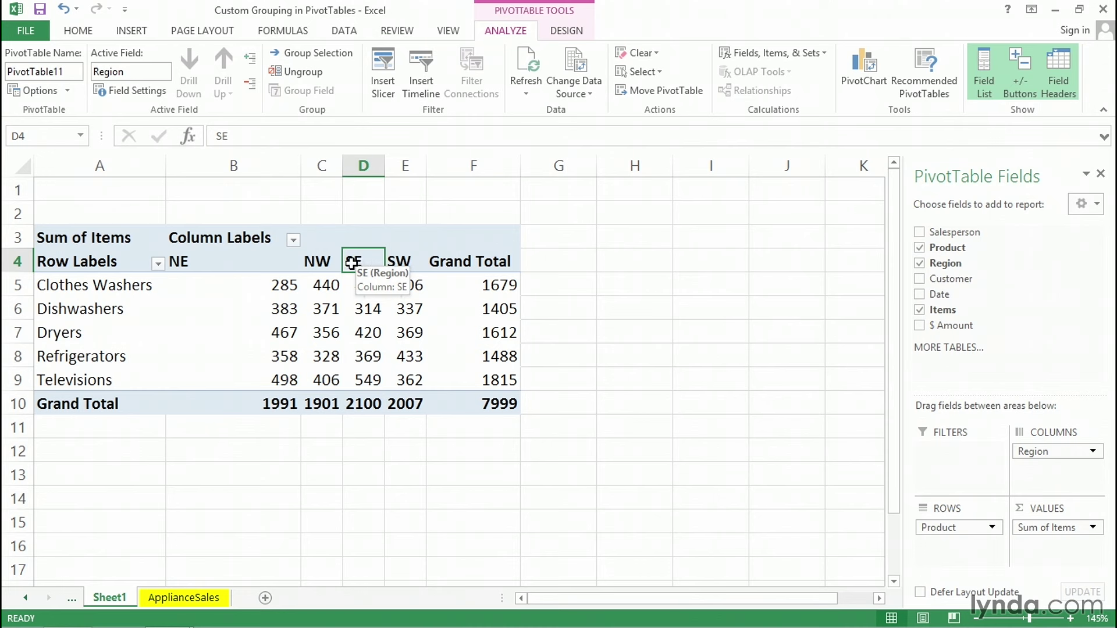
pyautogui.moveTo(351, 271); pyautogui.dragTo(352, 274)
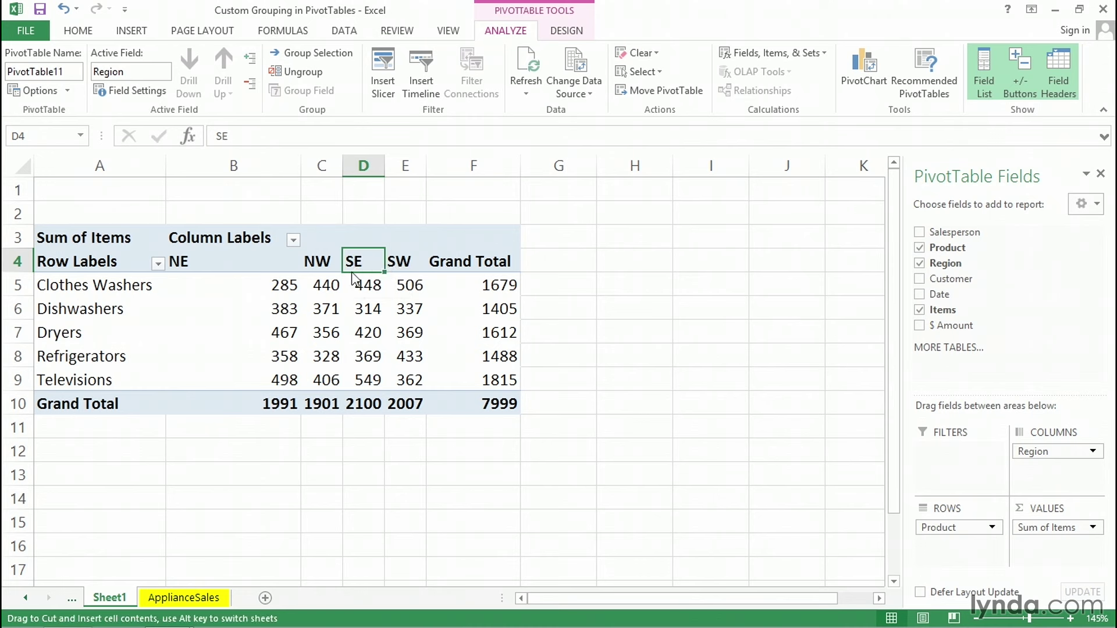
pyautogui.moveTo(351, 274); pyautogui.dragTo(305, 276)
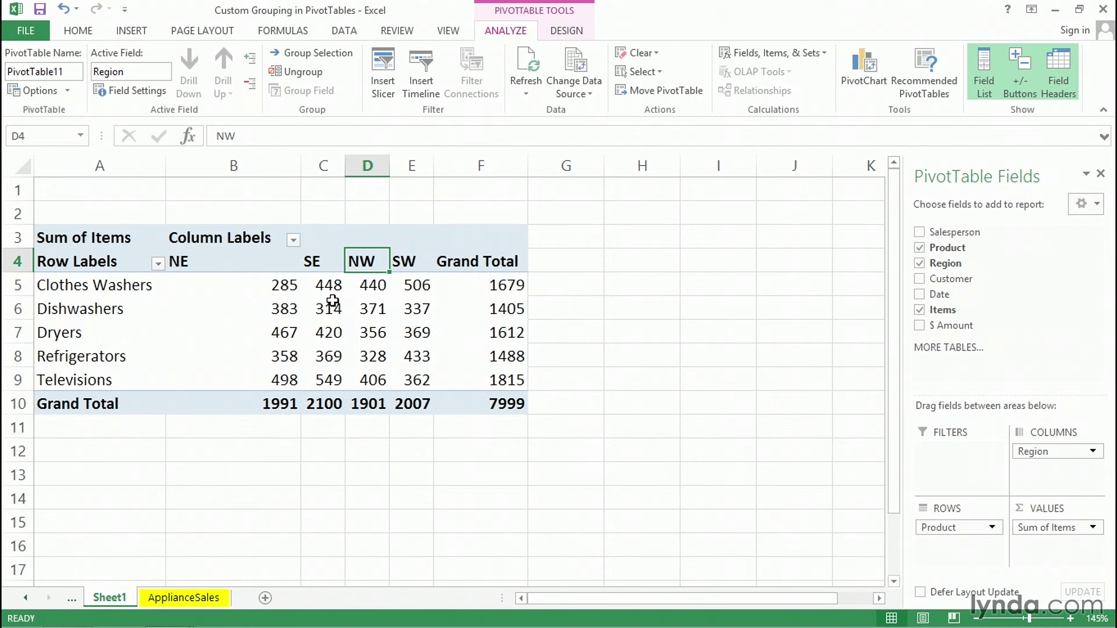
pyautogui.moveTo(247, 260); pyautogui.dragTo(314, 265)
pyautogui.moveTo(245, 259); pyautogui.dragTo(310, 261)
# Group the NE and SE headings and rename Group1 to East.
pyautogui.rightClick(315, 262)
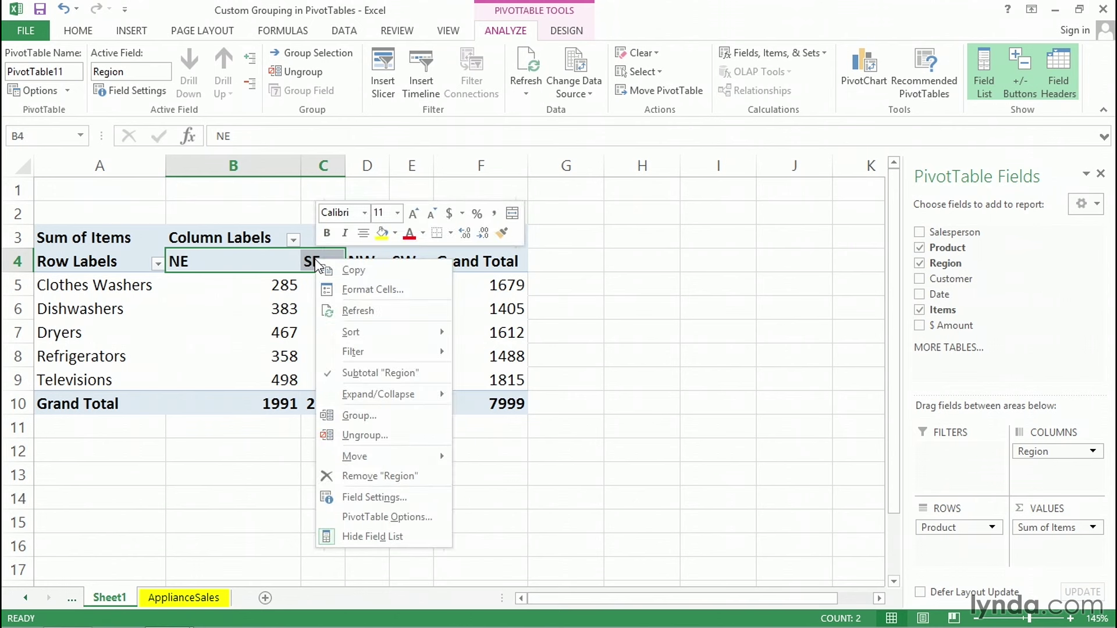
pyautogui.click(355, 415)
pyautogui.click(221, 263)
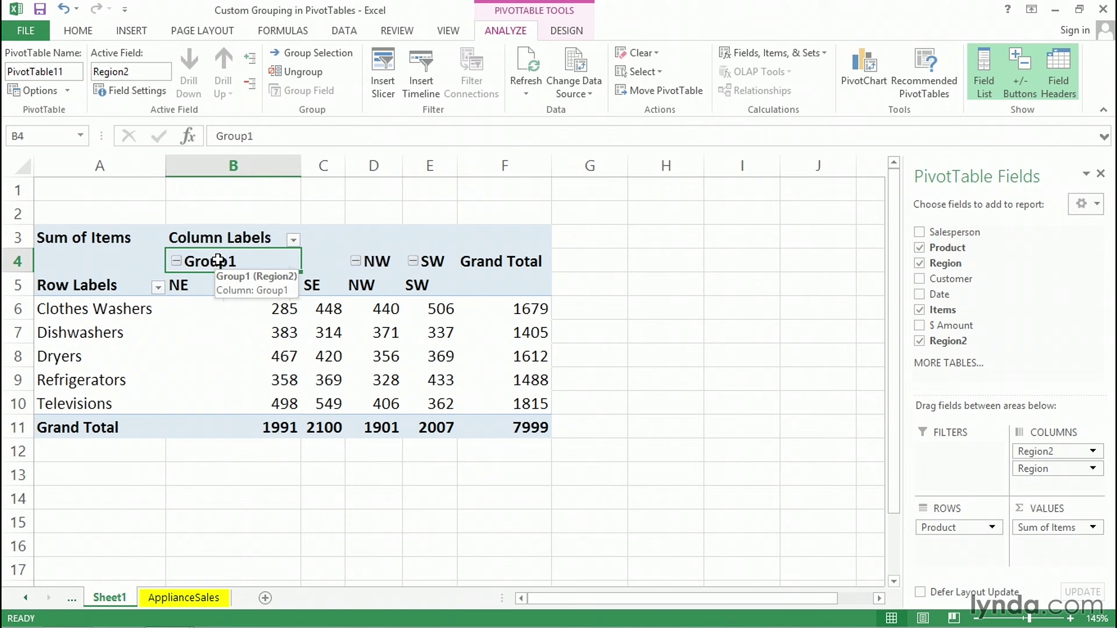
pyautogui.write('East')
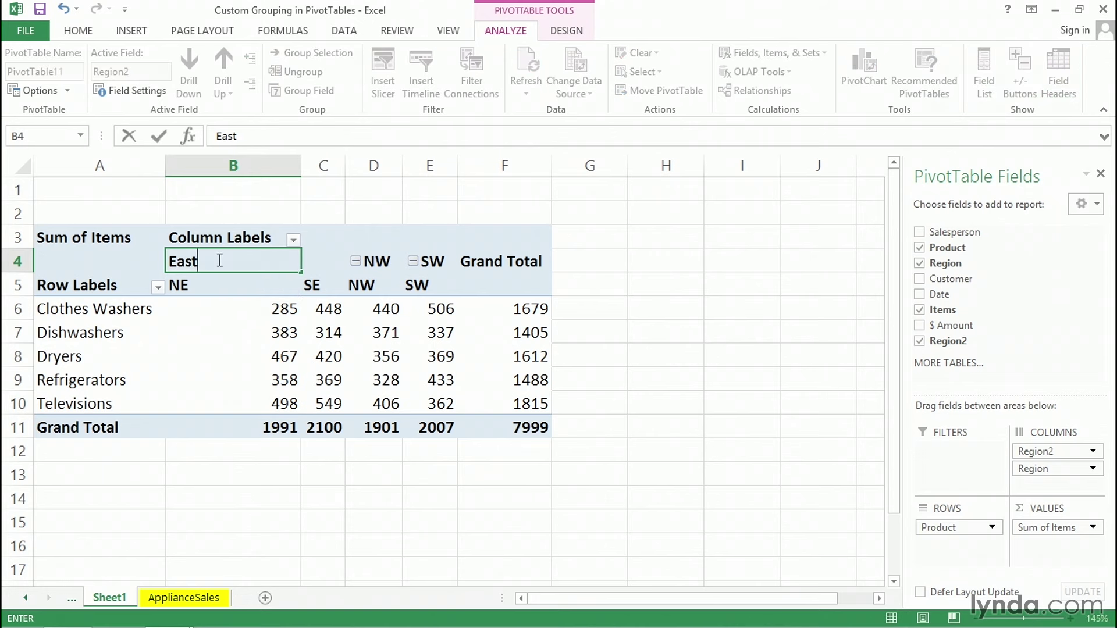
pyautogui.press('Return')
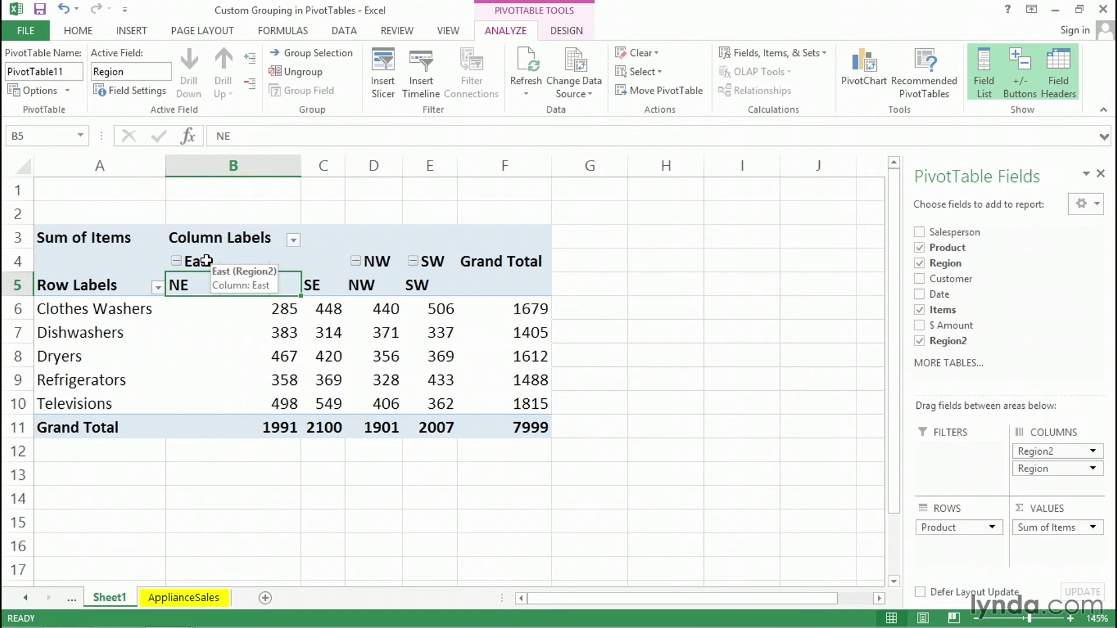
# Collapse and re-expand the East group, then reselect the NE and SE headings.
pyautogui.doubleClick(207, 260)
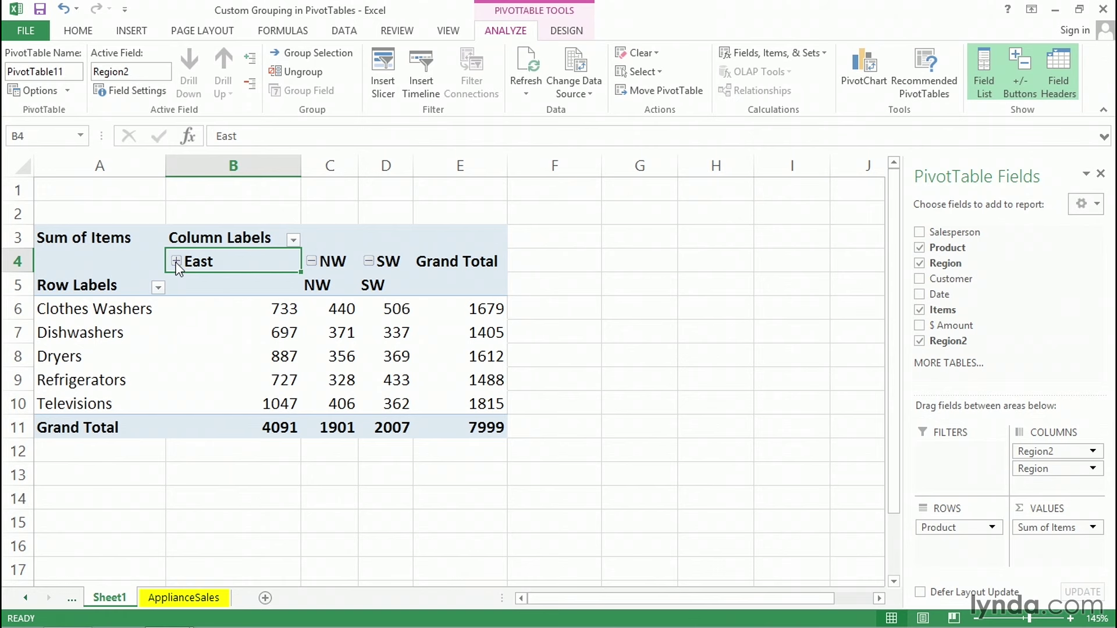
pyautogui.click(176, 261)
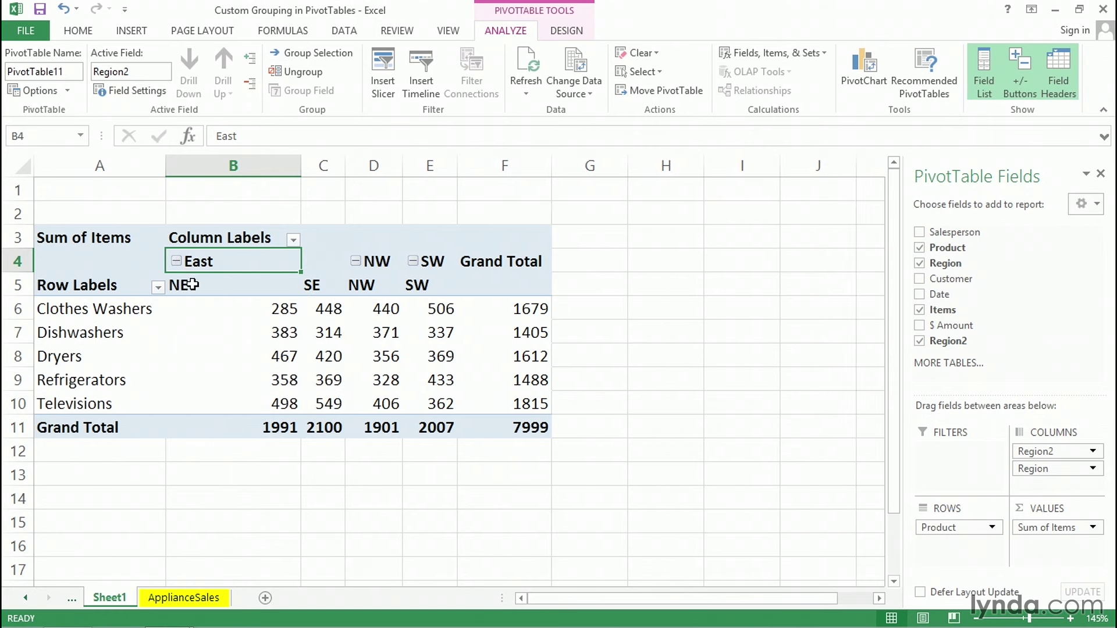
pyautogui.moveTo(183, 285); pyautogui.dragTo(348, 300)
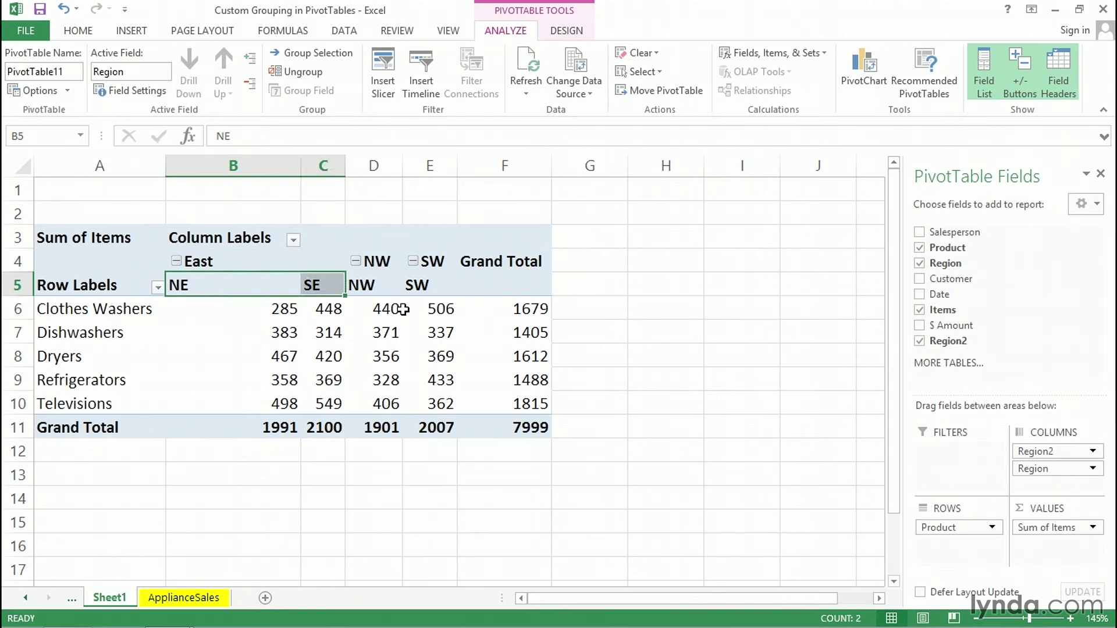
# Group the NW and SW headings and rename the new Group2 heading to West.
pyautogui.moveTo(367, 285); pyautogui.dragTo(423, 288)
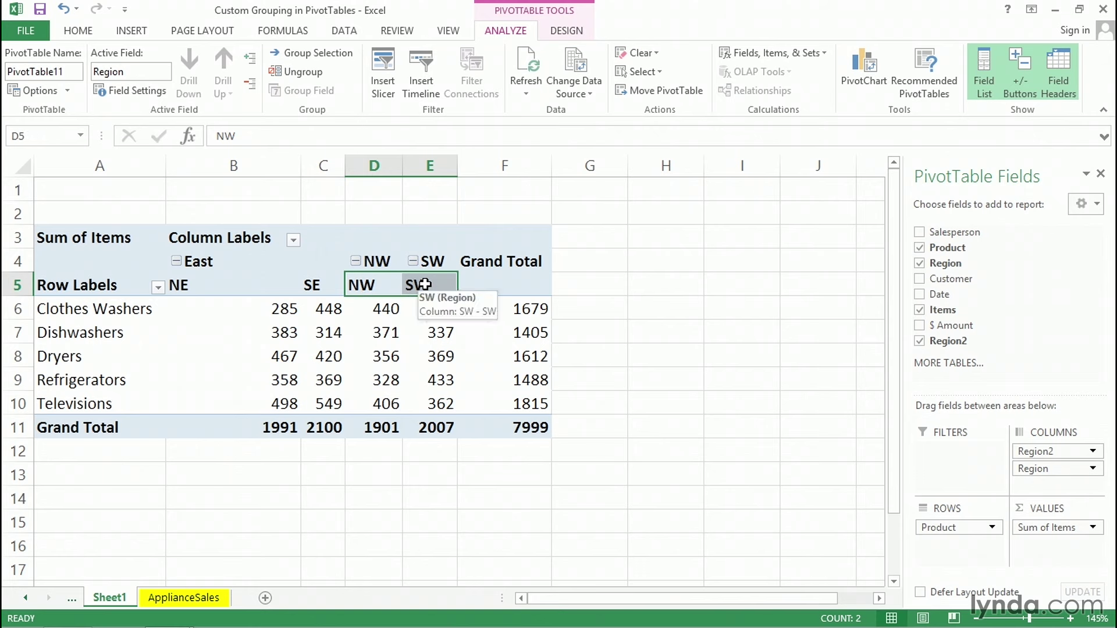
pyautogui.rightClick(424, 286)
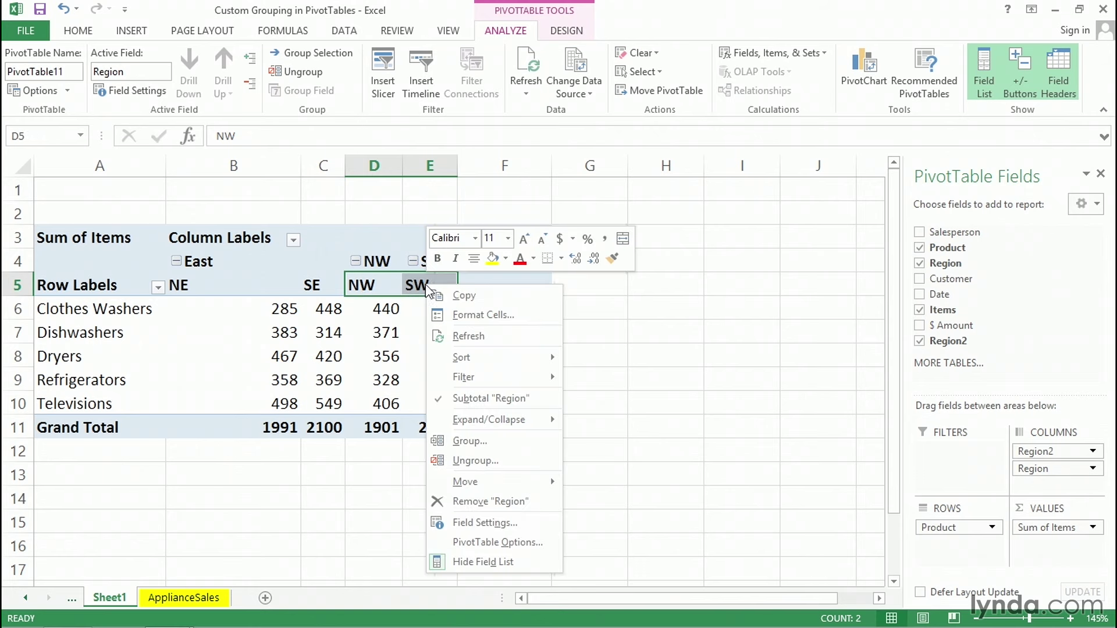
pyautogui.click(469, 441)
pyautogui.click(395, 263)
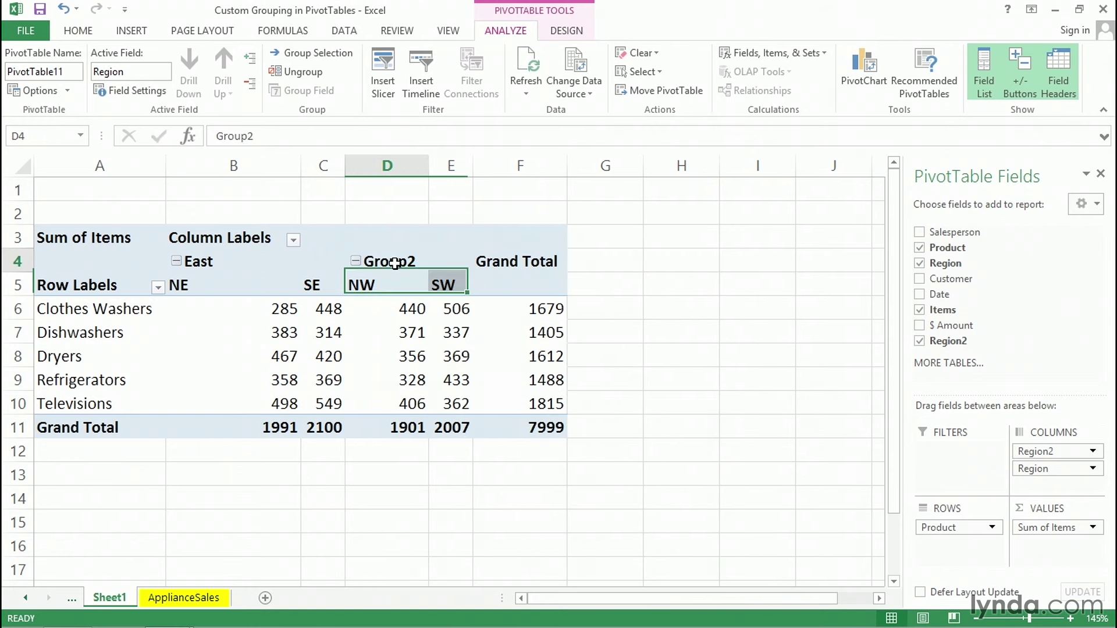
pyautogui.write('West')
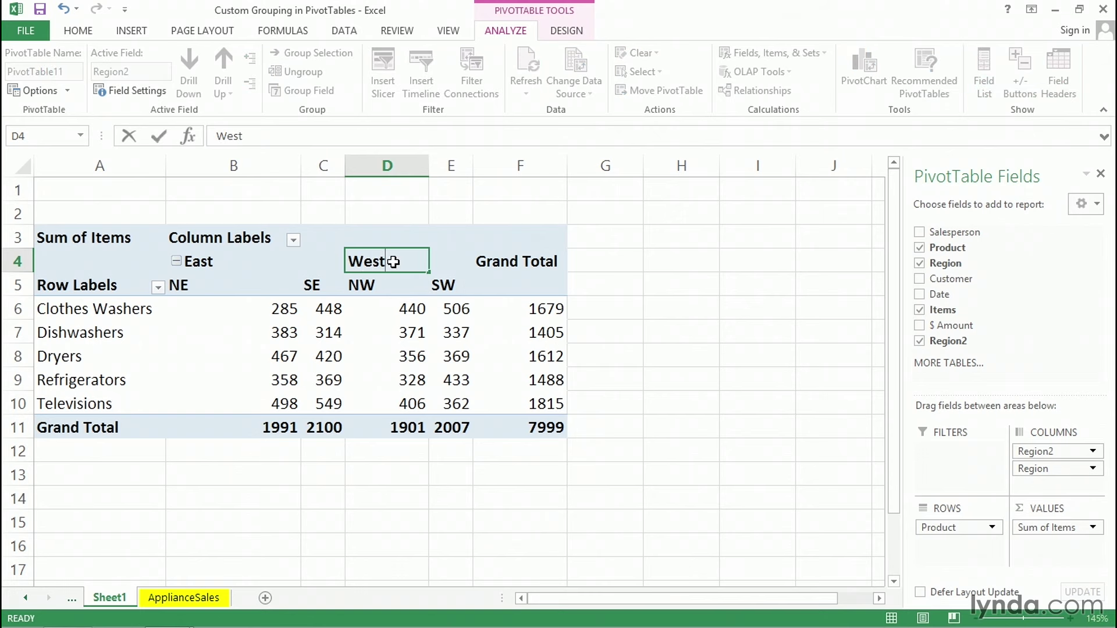
pyautogui.press('Return')
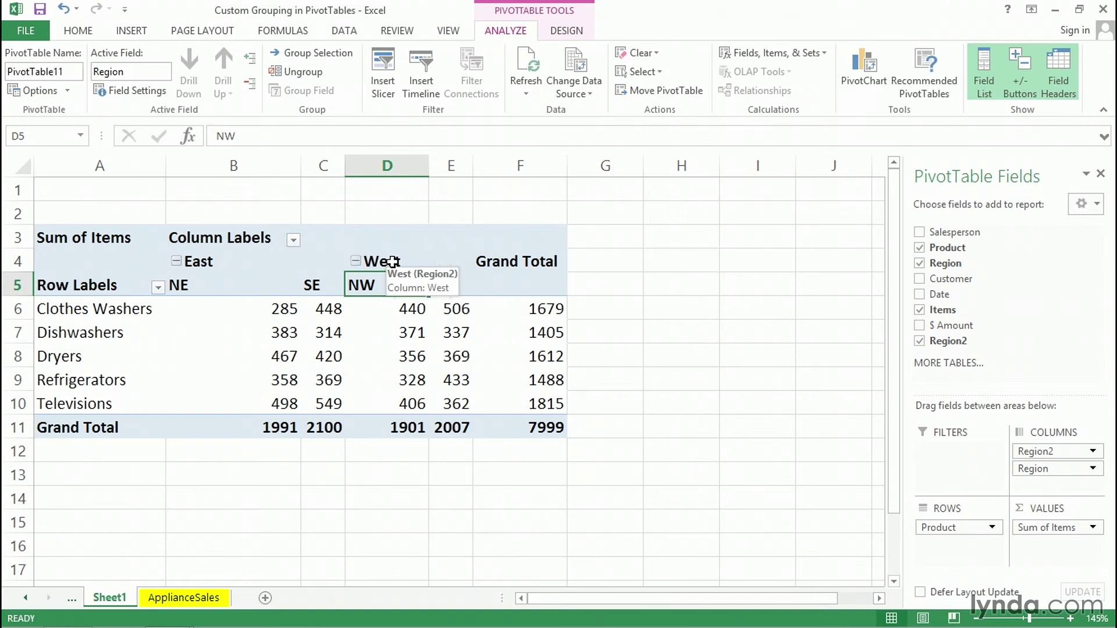
# Collapse East and West to their totals, then expand both to show NE, SE, NW, SW.
pyautogui.click(356, 261)
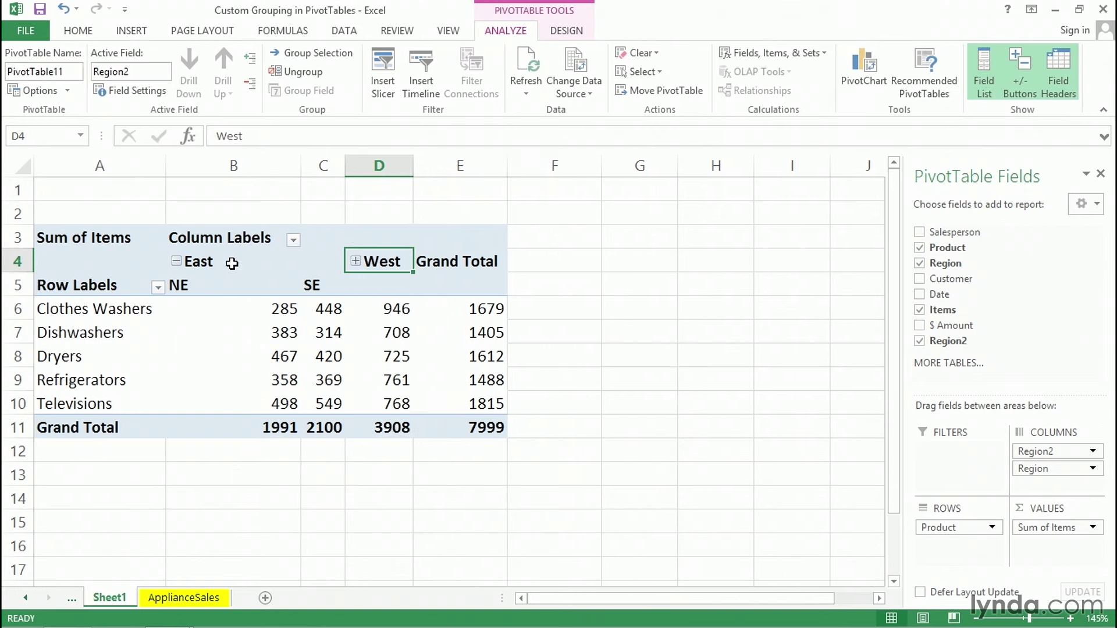
pyautogui.click(176, 261)
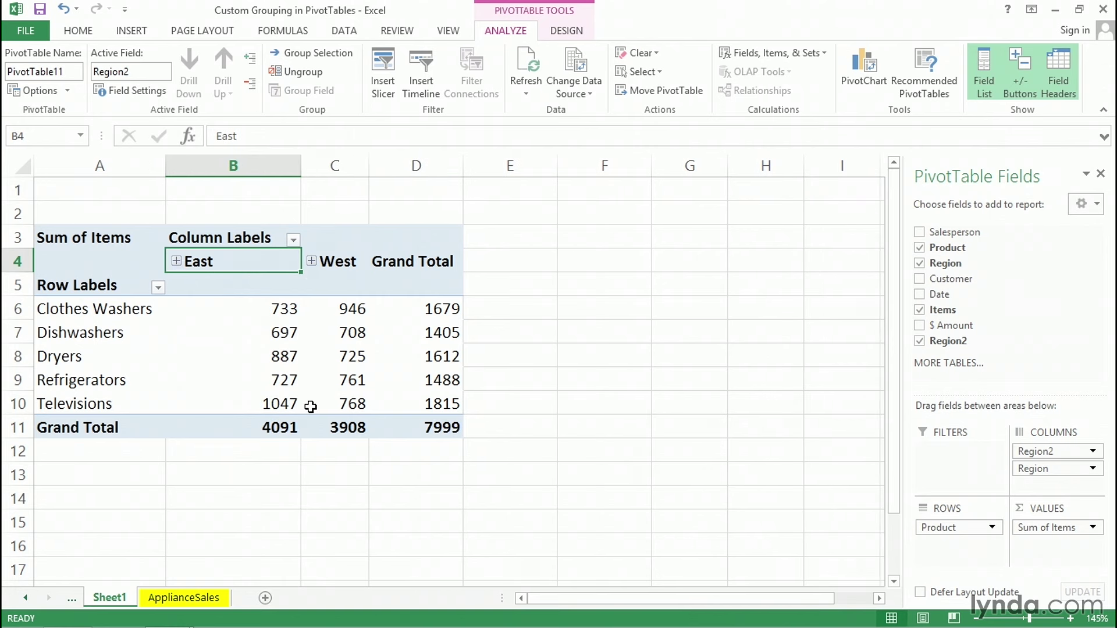
pyautogui.moveTo(349, 425)
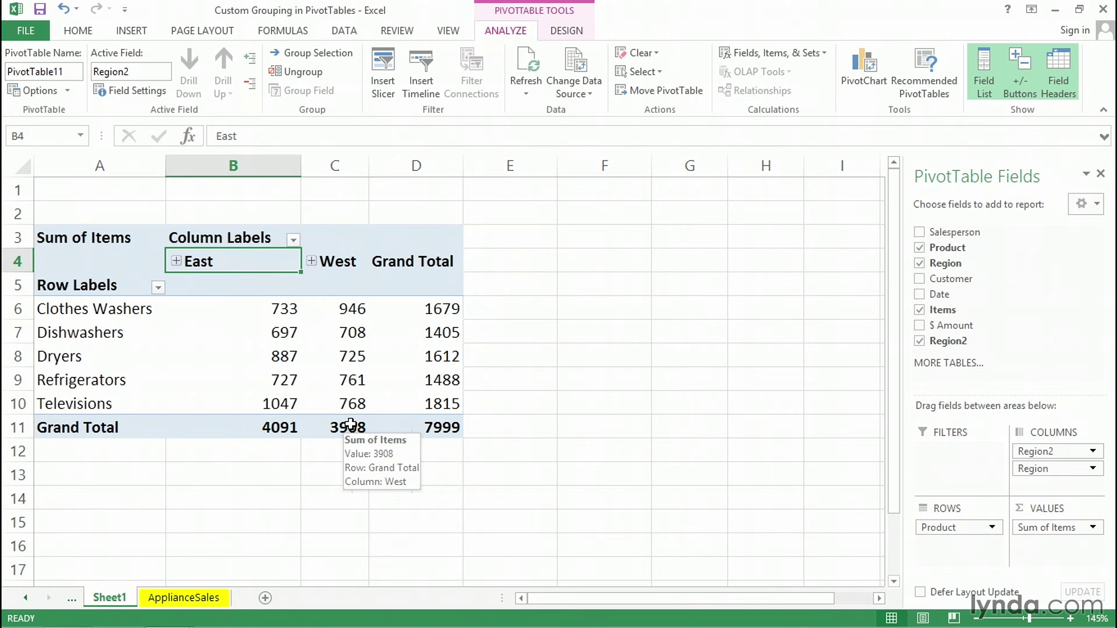
pyautogui.moveTo(287, 418)
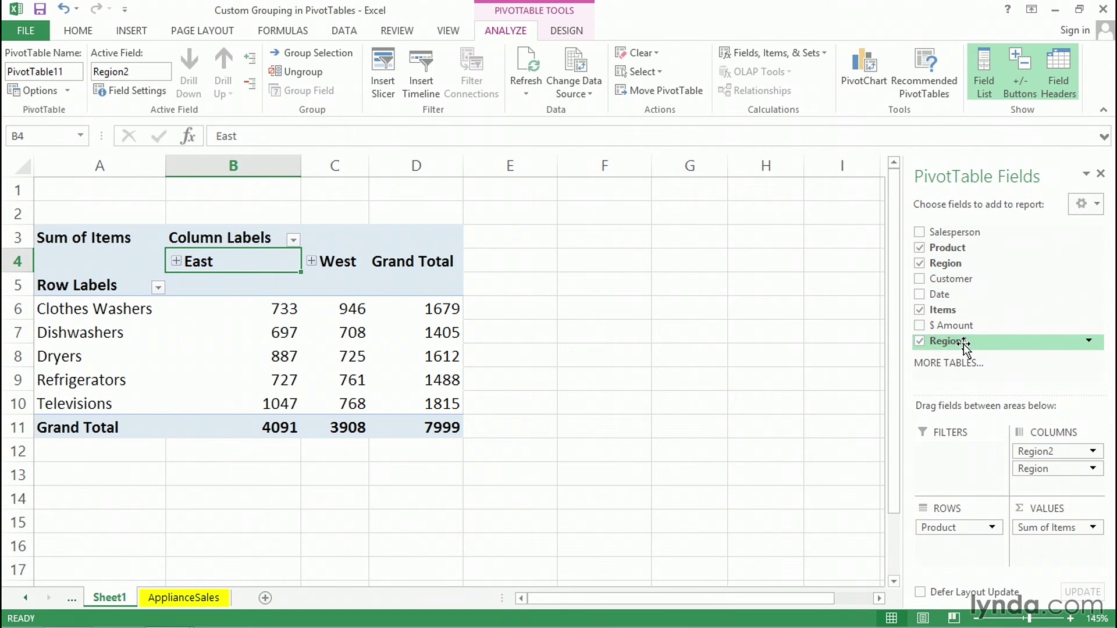
pyautogui.click(312, 261)
pyautogui.click(176, 261)
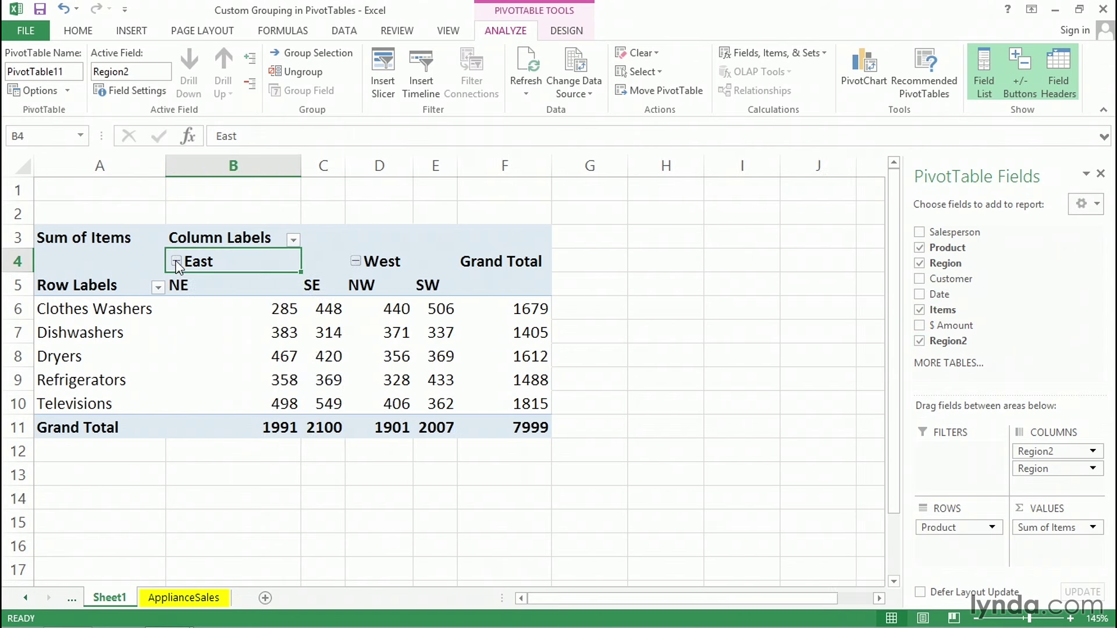
# Drag the Dryers row up below Clothes Washers, then select both product labels.
pyautogui.click(100, 380)
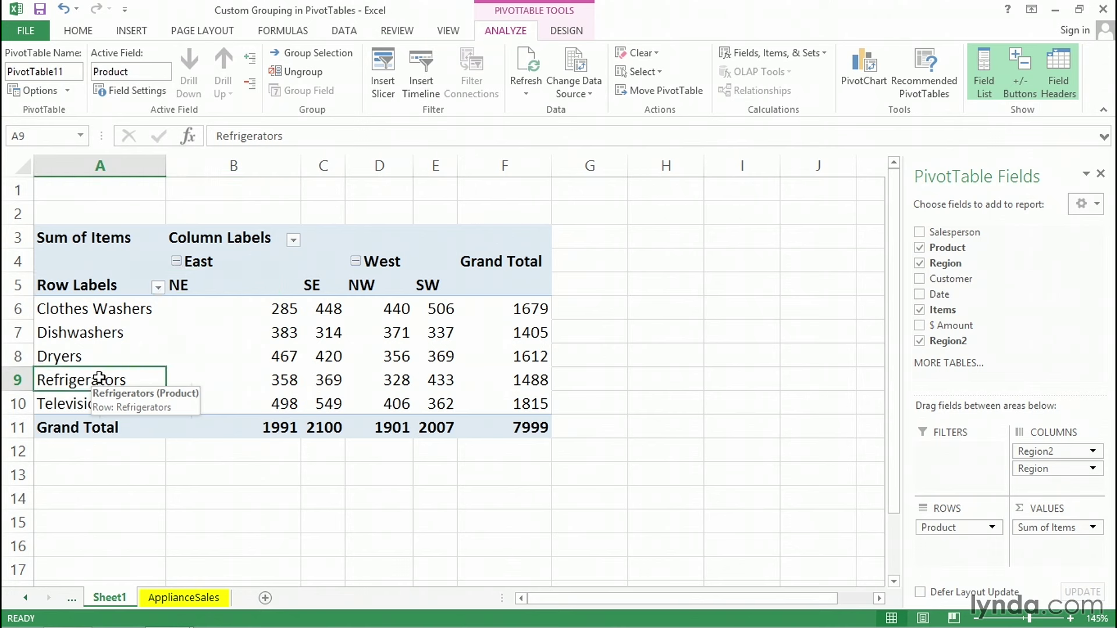
pyautogui.click(115, 309)
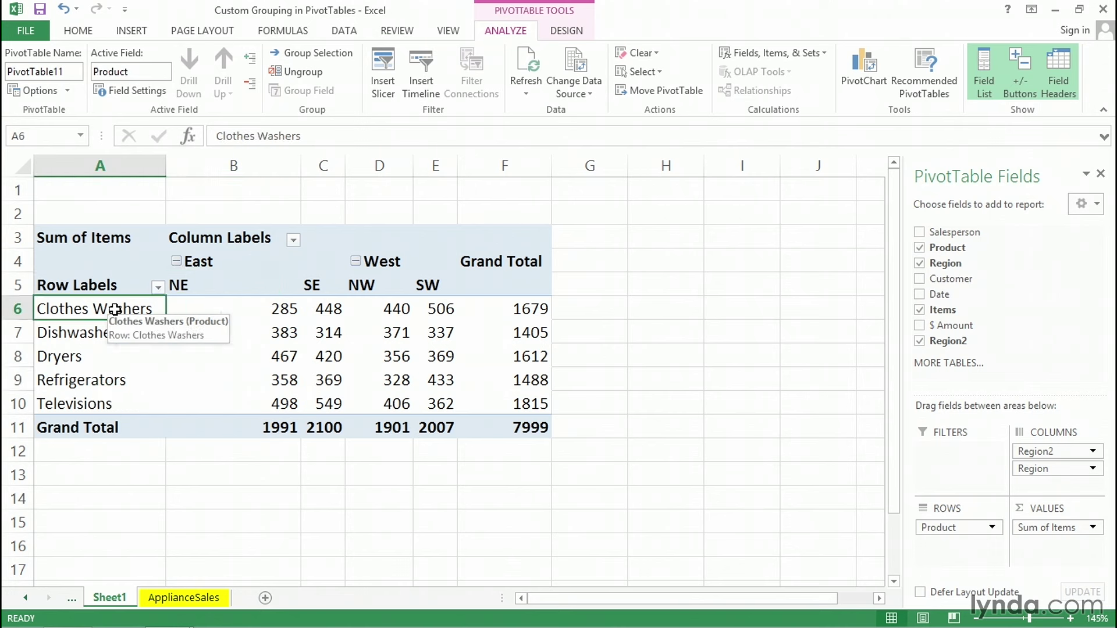
pyautogui.click(107, 357)
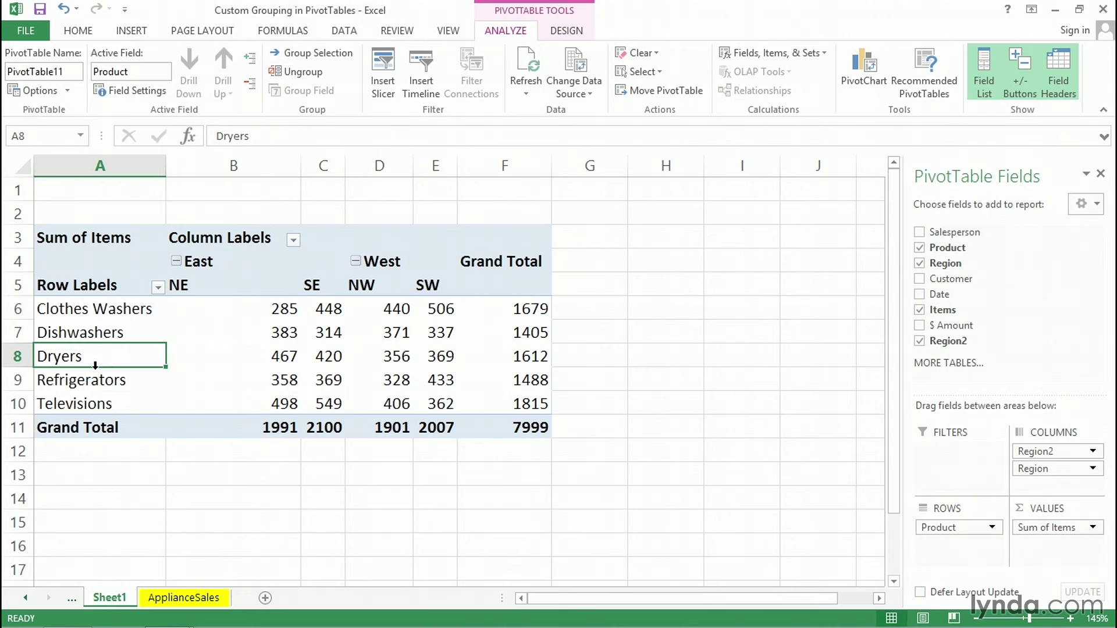
pyautogui.moveTo(96, 368); pyautogui.dragTo(99, 372)
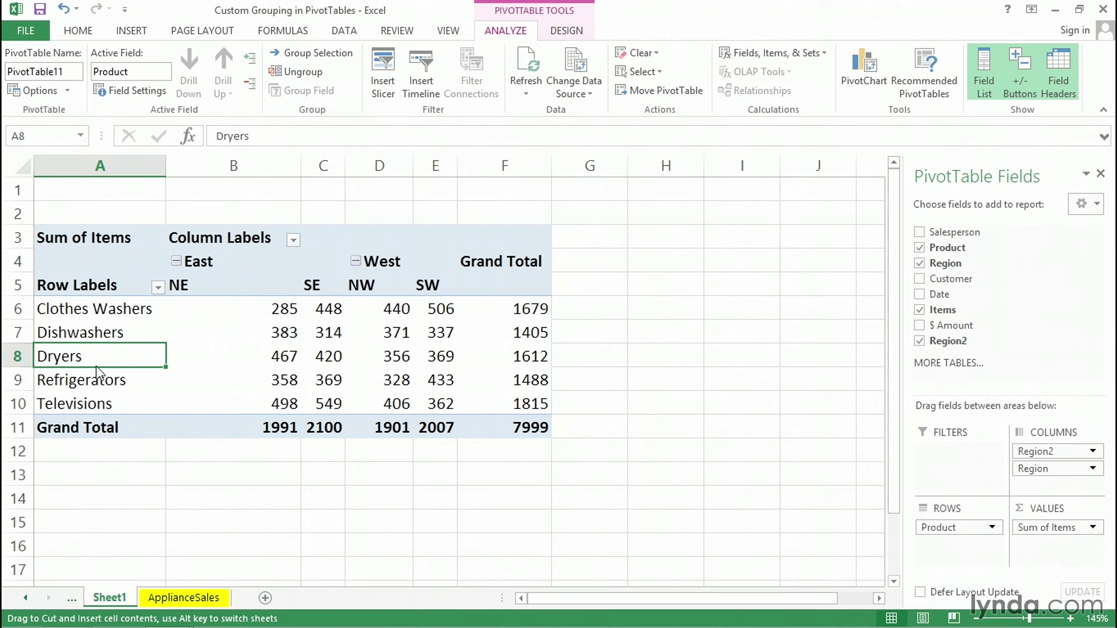
pyautogui.moveTo(97, 370); pyautogui.dragTo(103, 333)
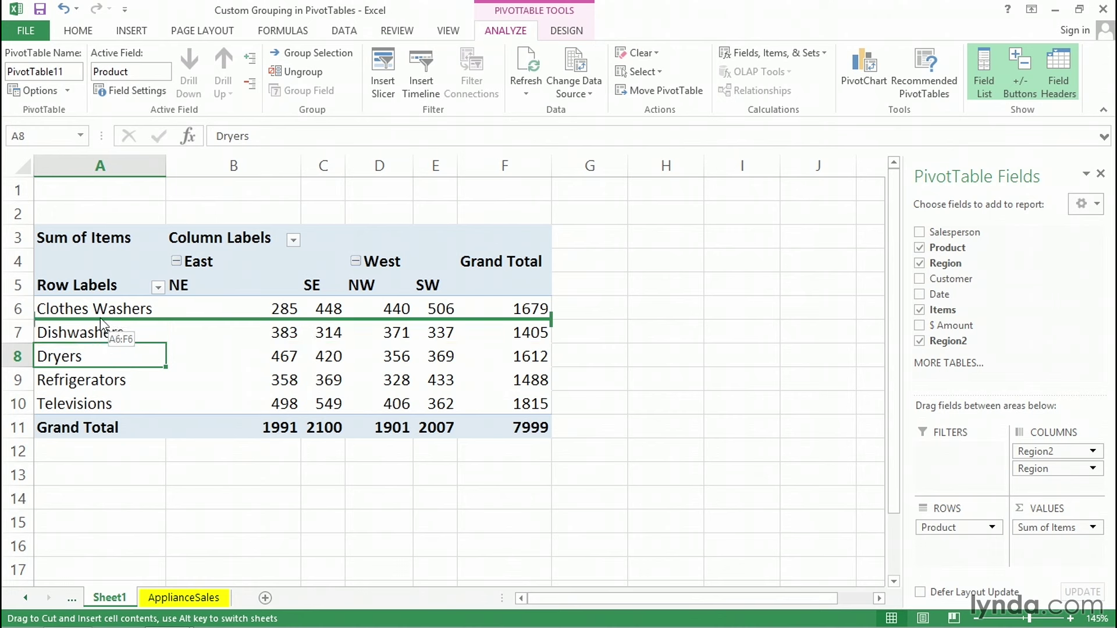
pyautogui.moveTo(100, 316); pyautogui.dragTo(100, 316)
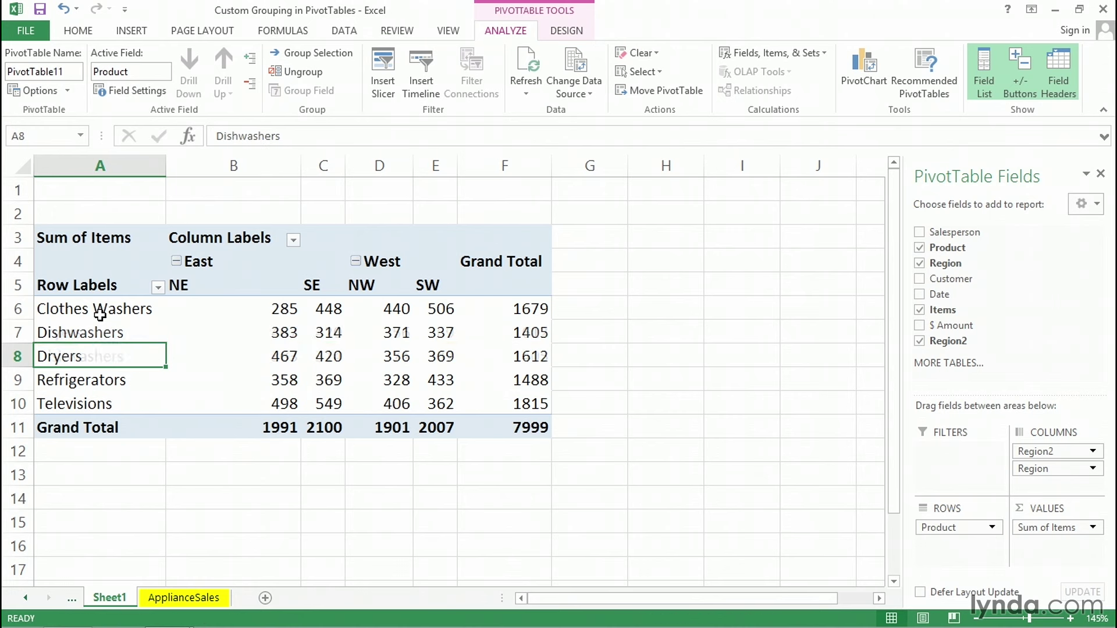
pyautogui.click(85, 308)
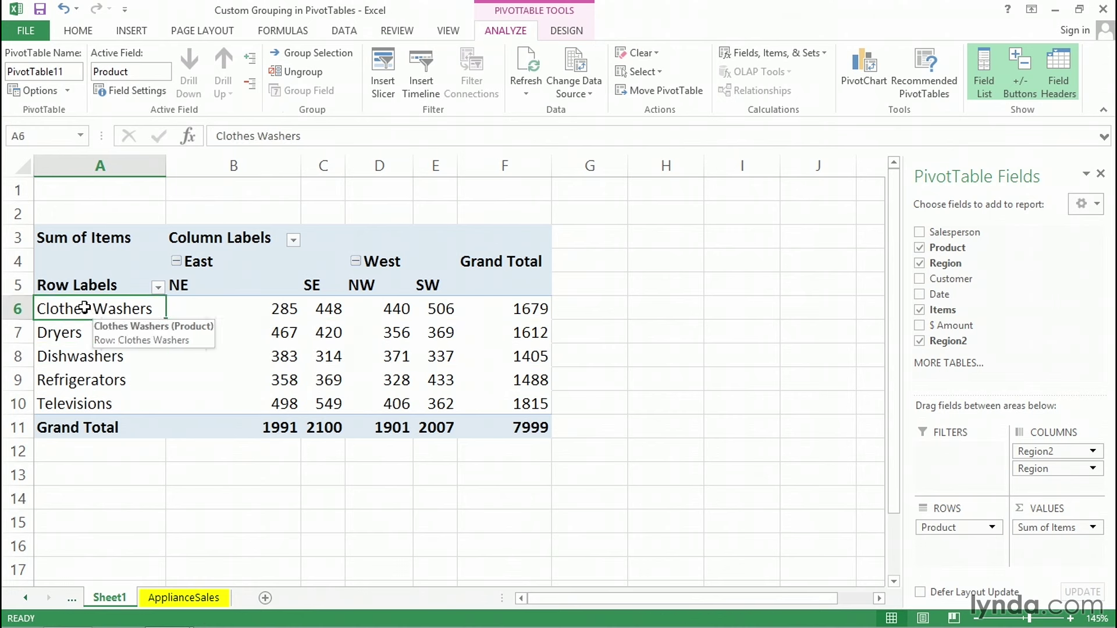
pyautogui.moveTo(84, 307); pyautogui.dragTo(82, 323)
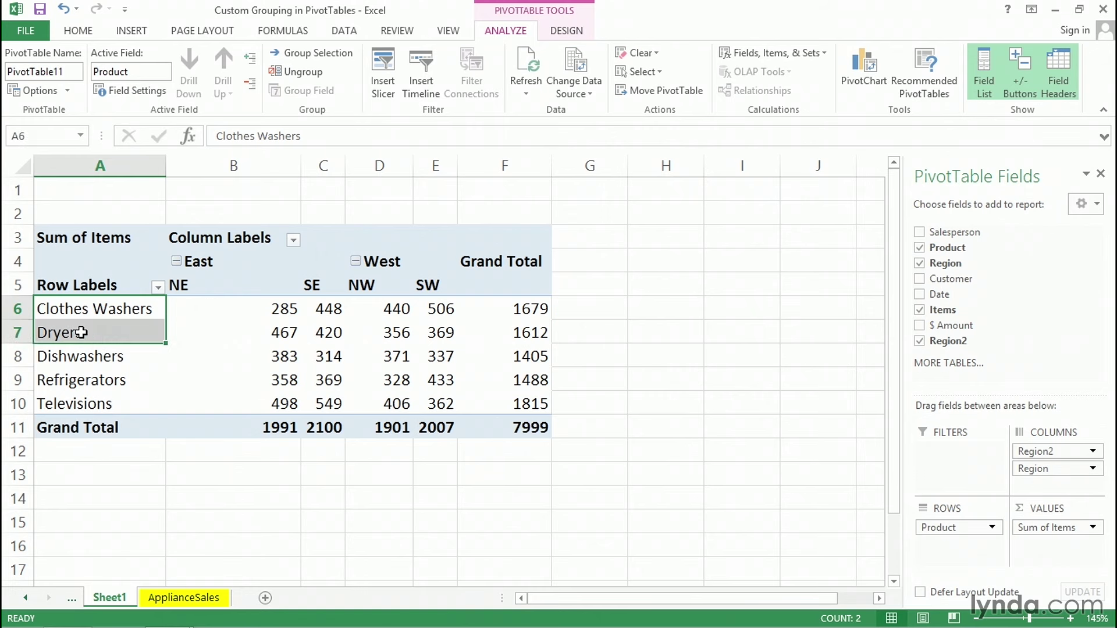
# Group Clothes Washers and Dryers as 'Laundry', then collapse and expand the group.
pyautogui.rightClick(82, 330)
pyautogui.click(125, 489)
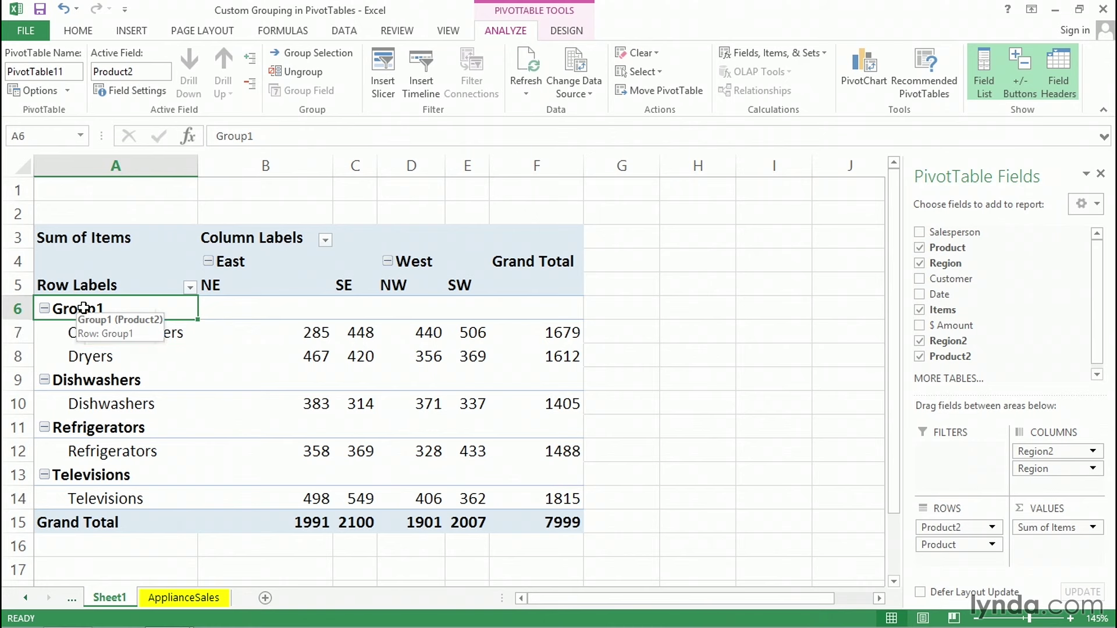
pyautogui.write('Laundry')
pyautogui.press('Return')
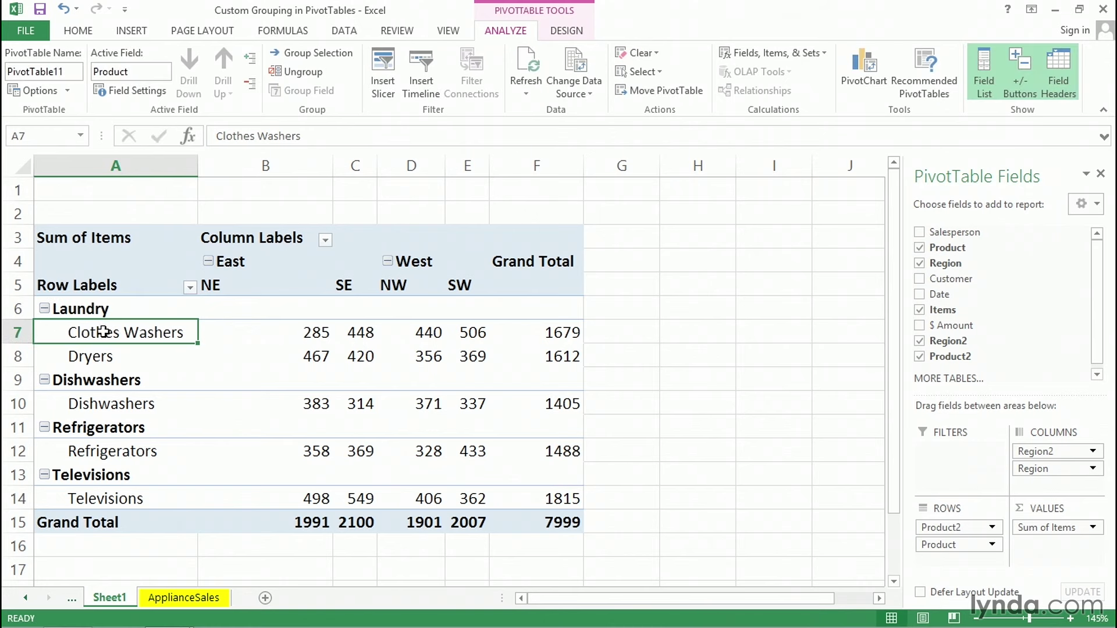
pyautogui.click(44, 309)
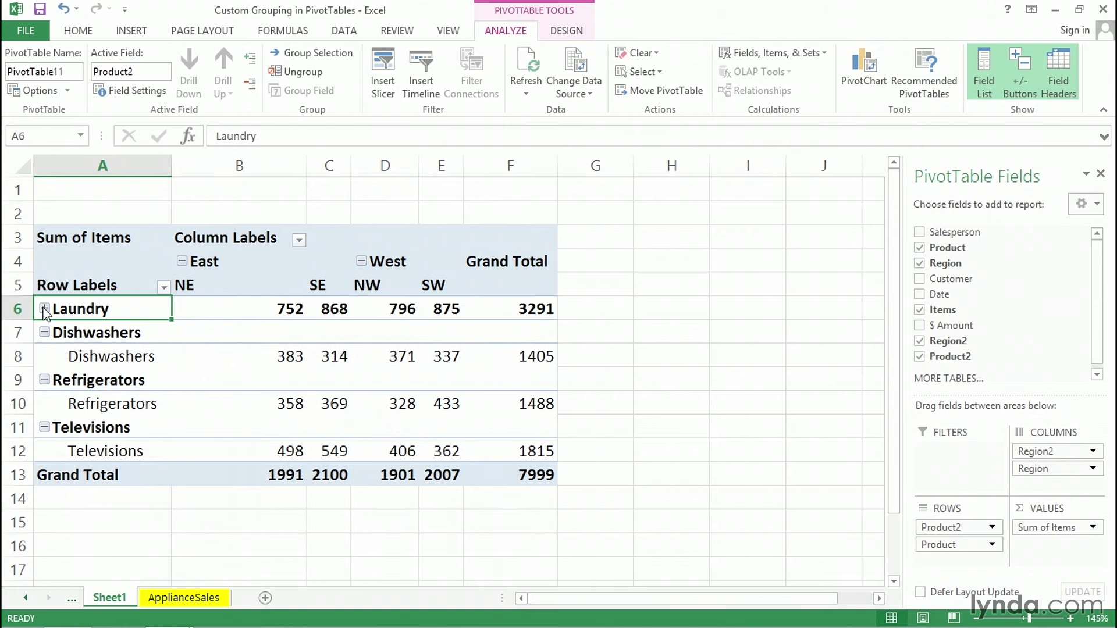
pyautogui.click(44, 309)
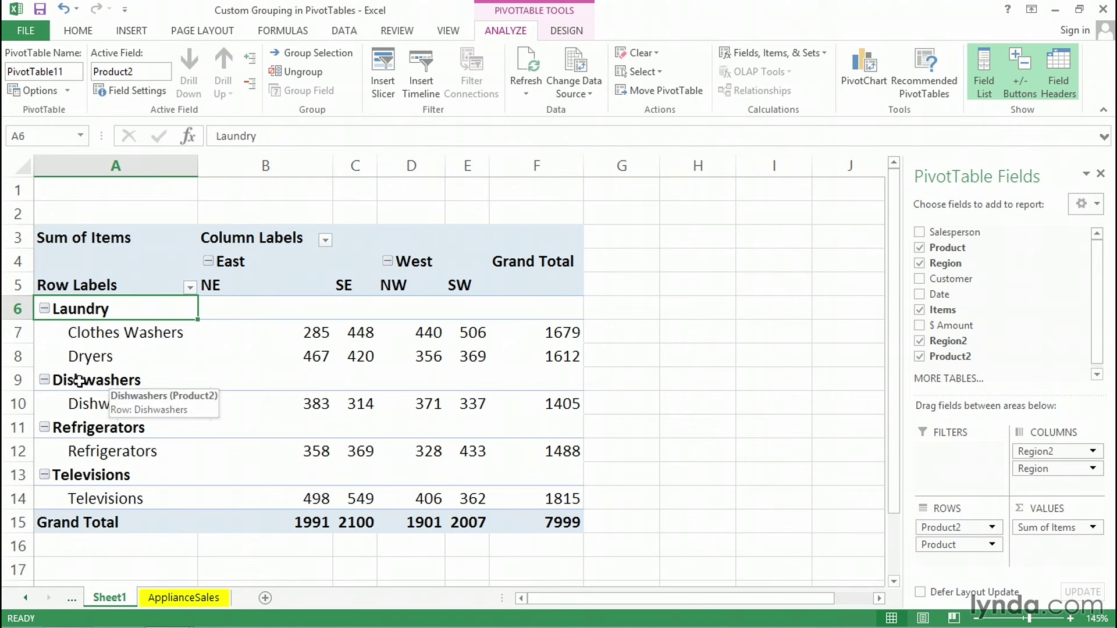
# Group the Dishwashers and Refrigerators rows and rename Group2 to 'Kitchen'.
pyautogui.moveTo(79, 380); pyautogui.dragTo(75, 426)
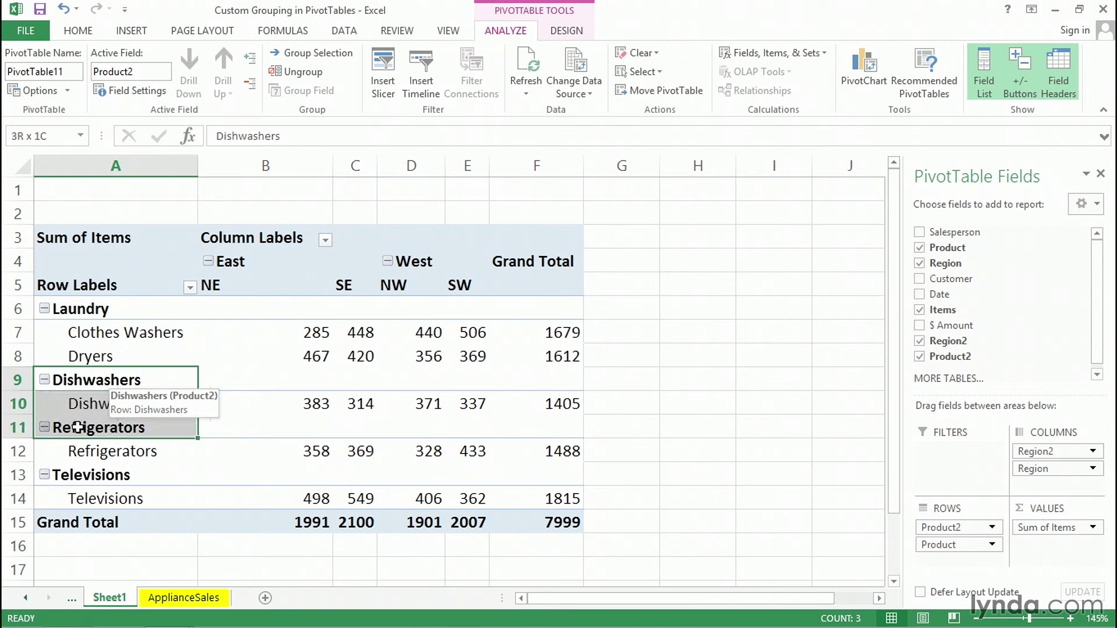
pyautogui.rightClick(82, 431)
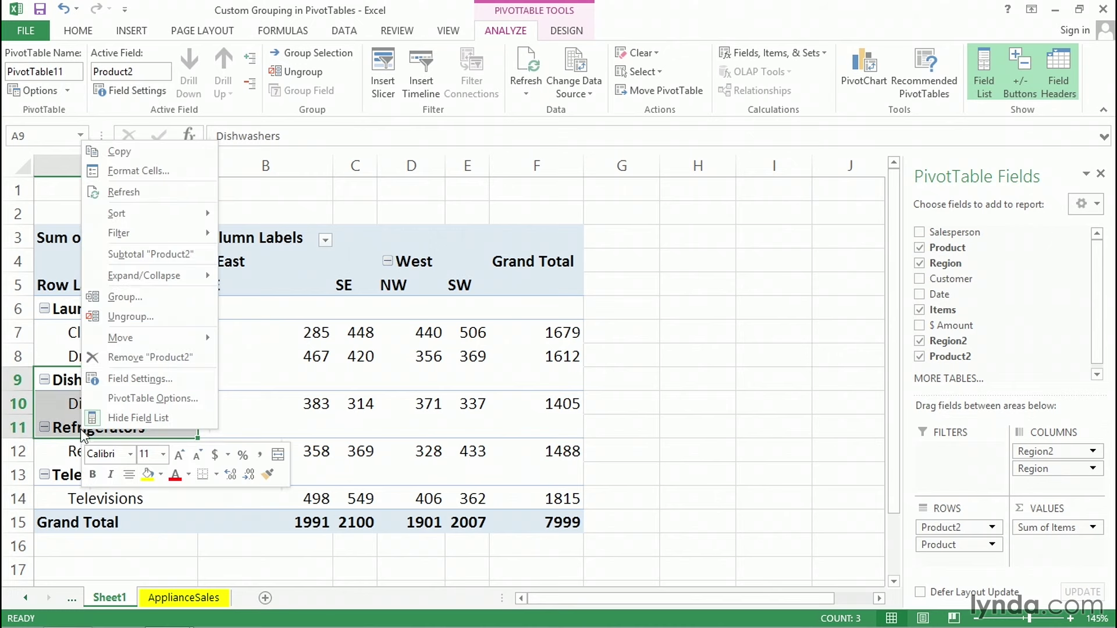
pyautogui.click(124, 296)
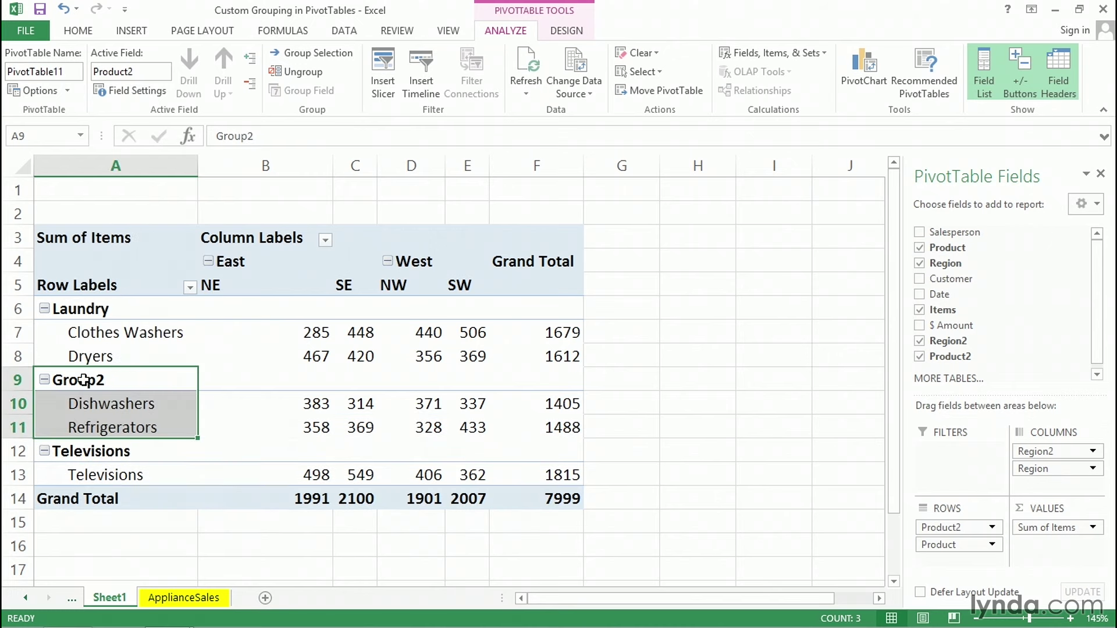
pyautogui.click(83, 380)
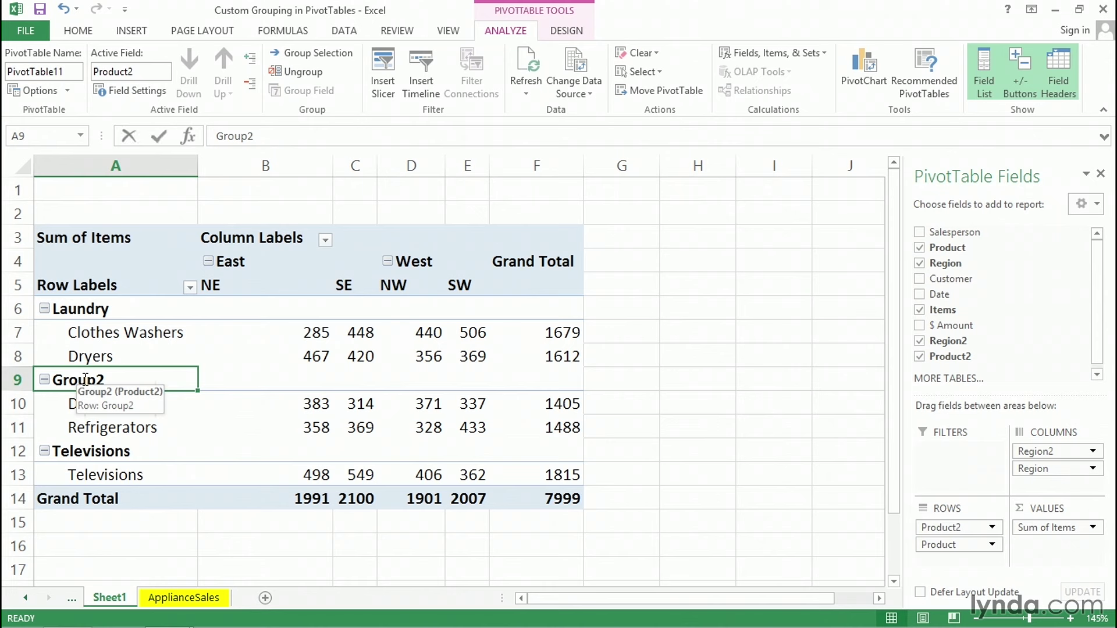
pyautogui.write('Kitchen')
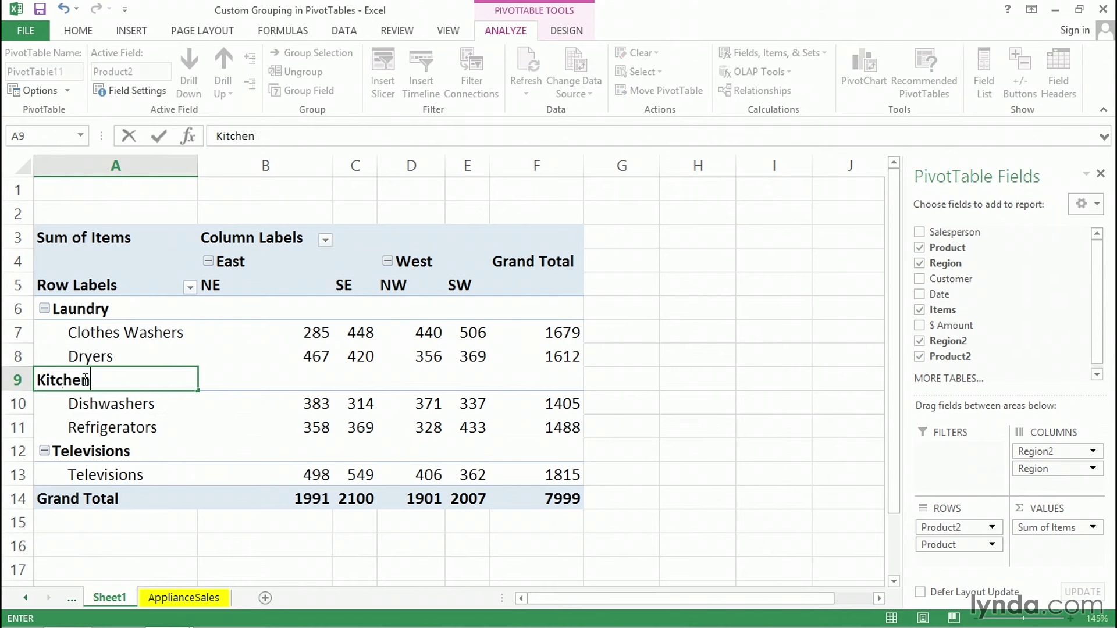
pyautogui.press('Return')
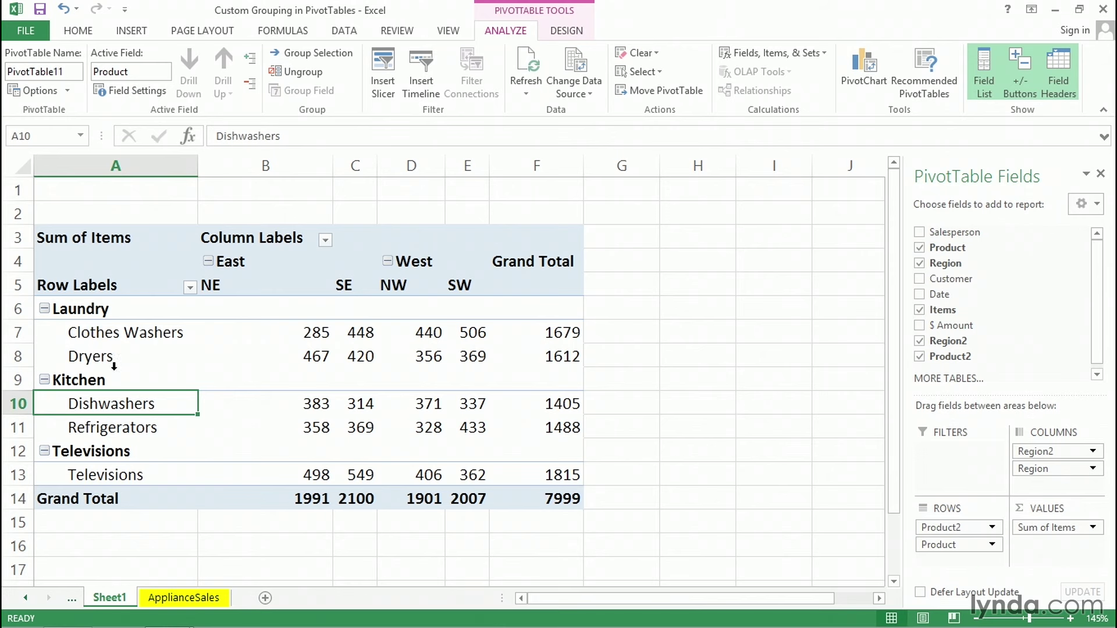
pyautogui.click(46, 309)
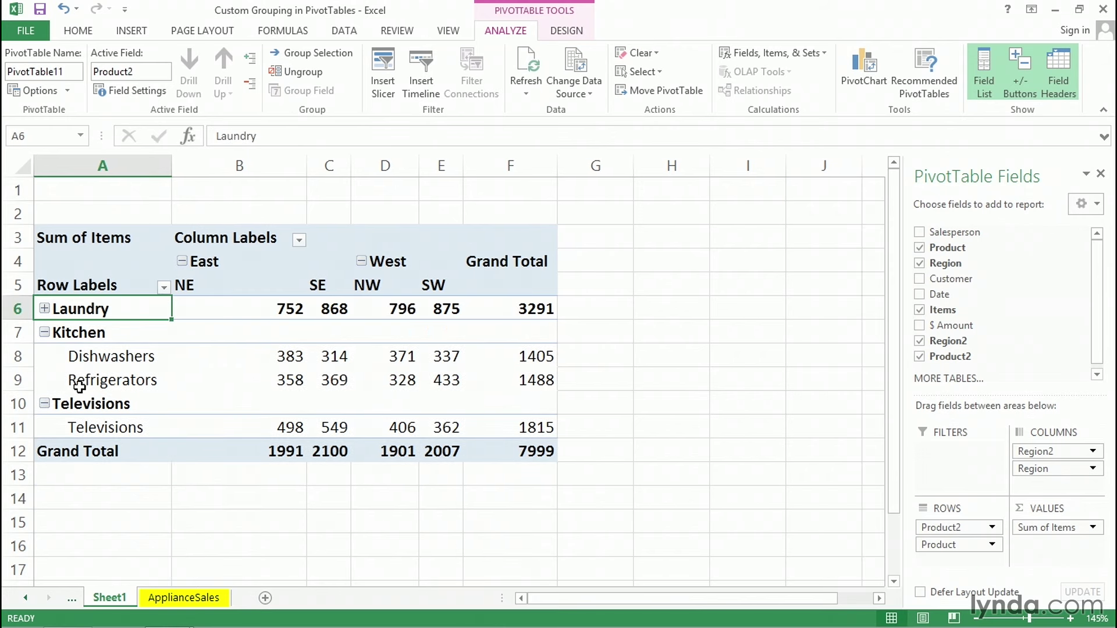
pyautogui.click(45, 333)
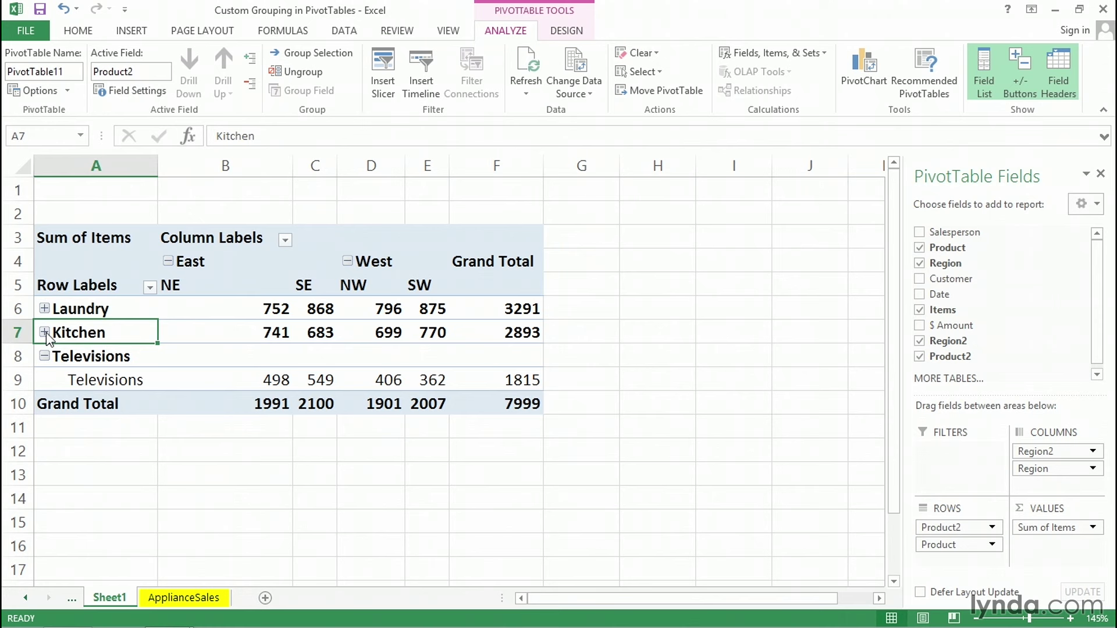
pyautogui.click(118, 356)
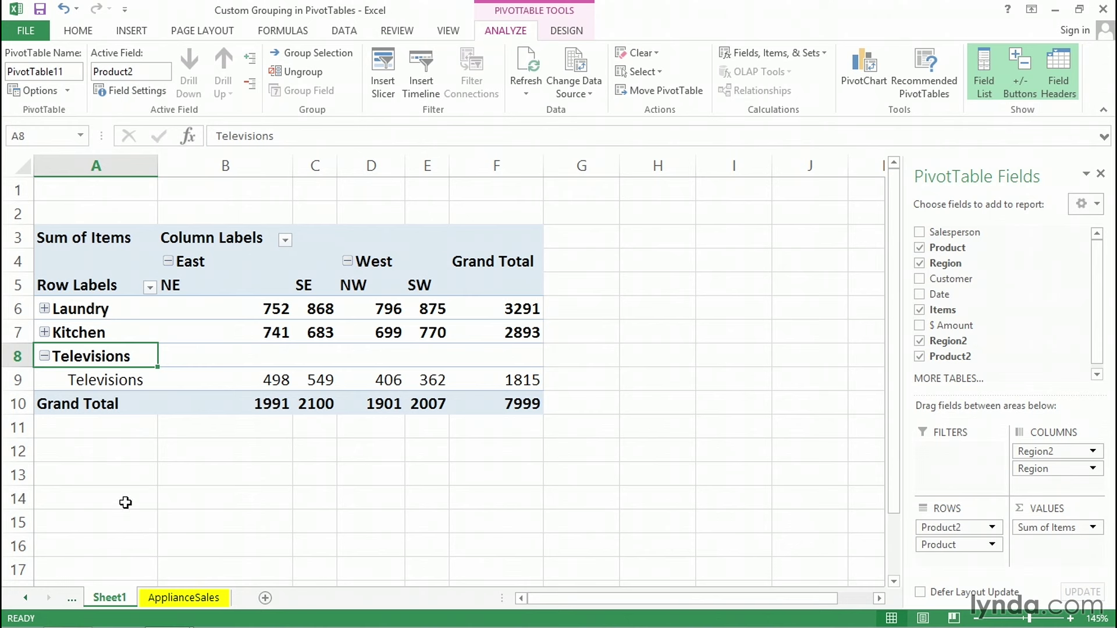
pyautogui.click(44, 309)
pyautogui.click(44, 380)
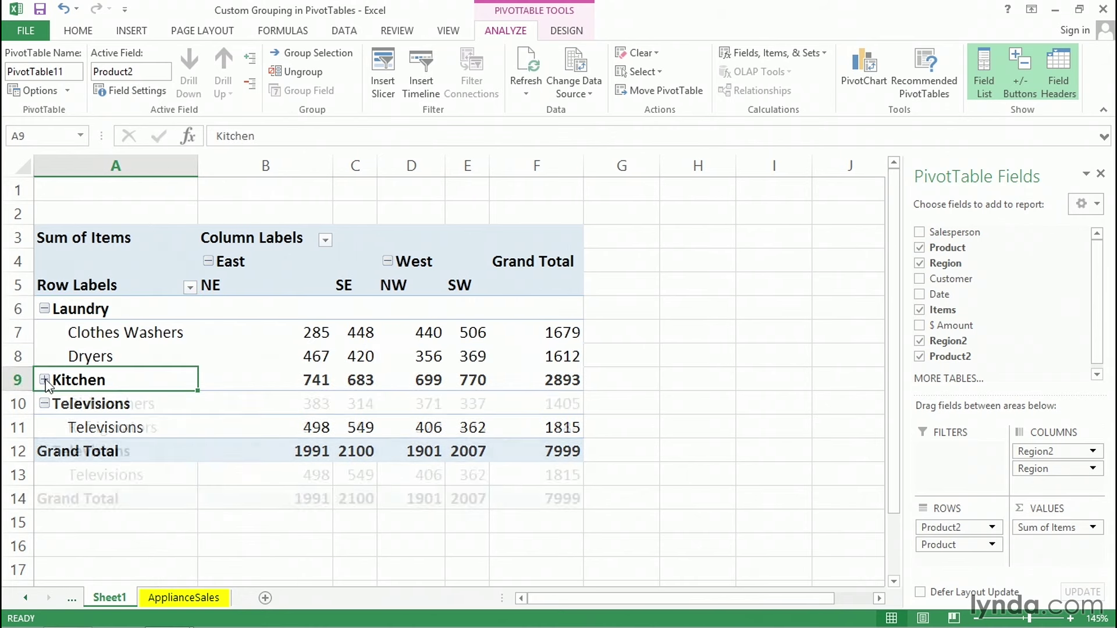